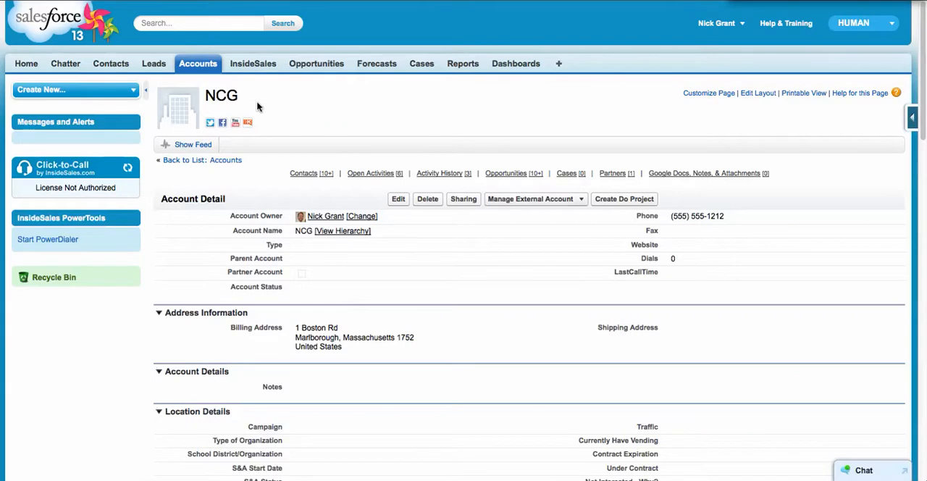
Step: Set the NCG account's type to Location and save the record
scroll(257, 107, "down", 1)
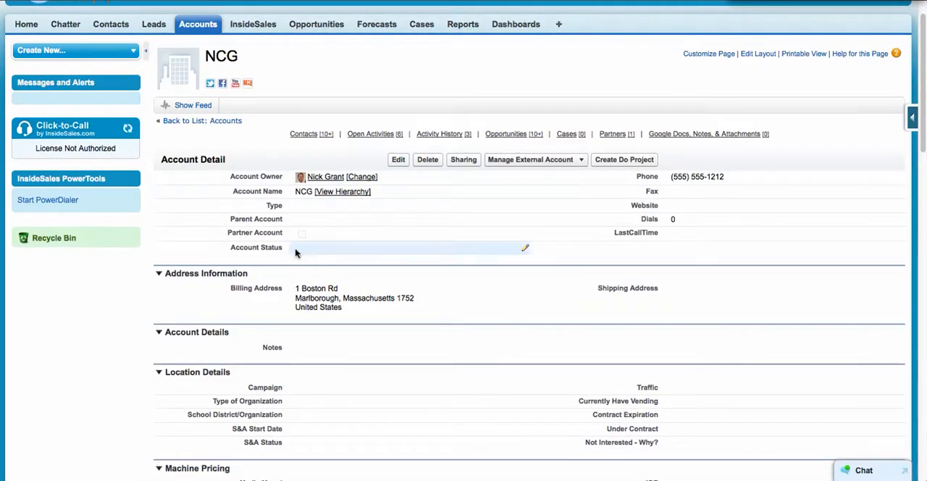
double_click(294, 205)
left_click(310, 207)
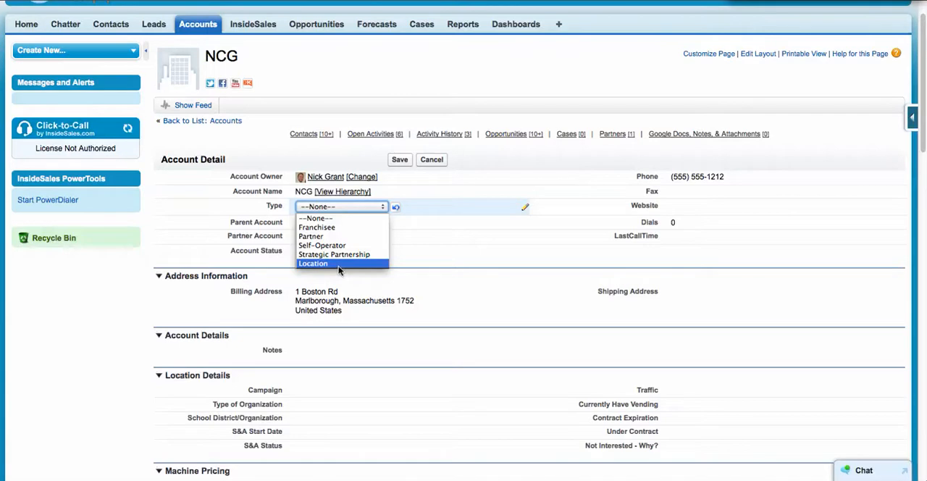
left_click(339, 263)
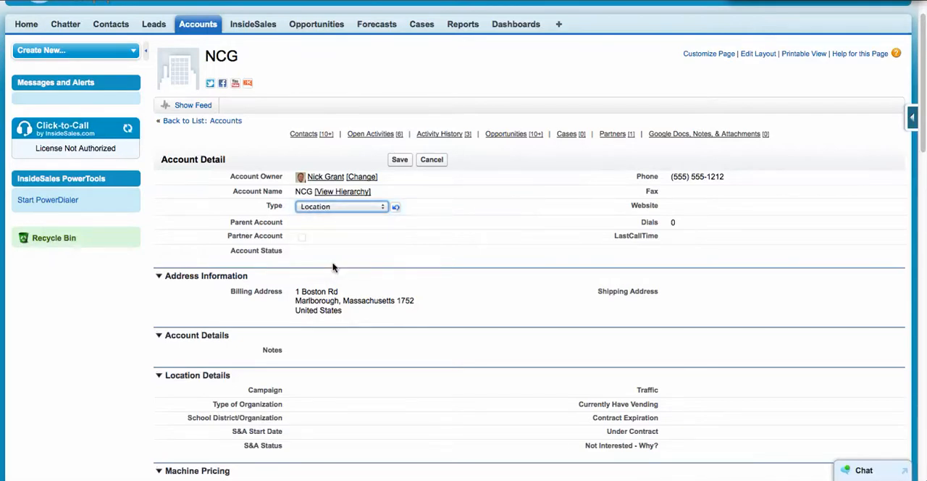
left_click(400, 159)
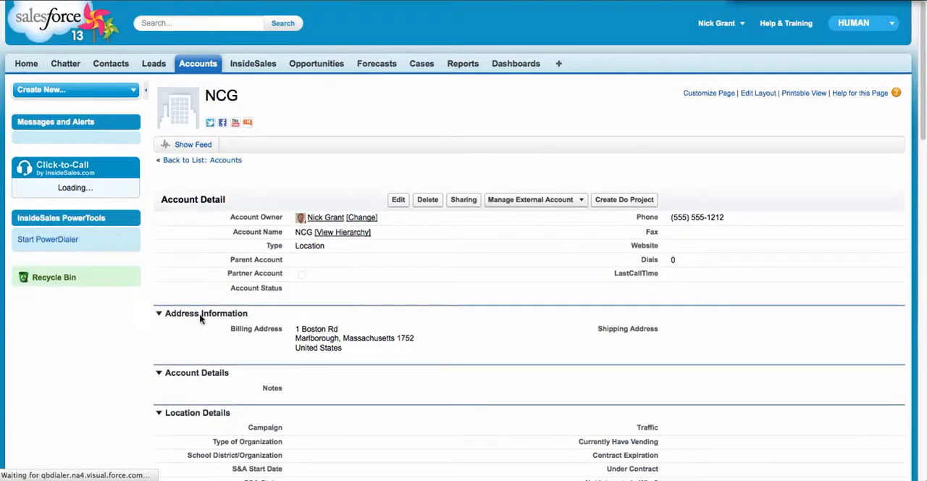
Step: Review the NCG account's address, location details and machine pricing sections, and its list of contacts
scroll(168, 316, "down", 2)
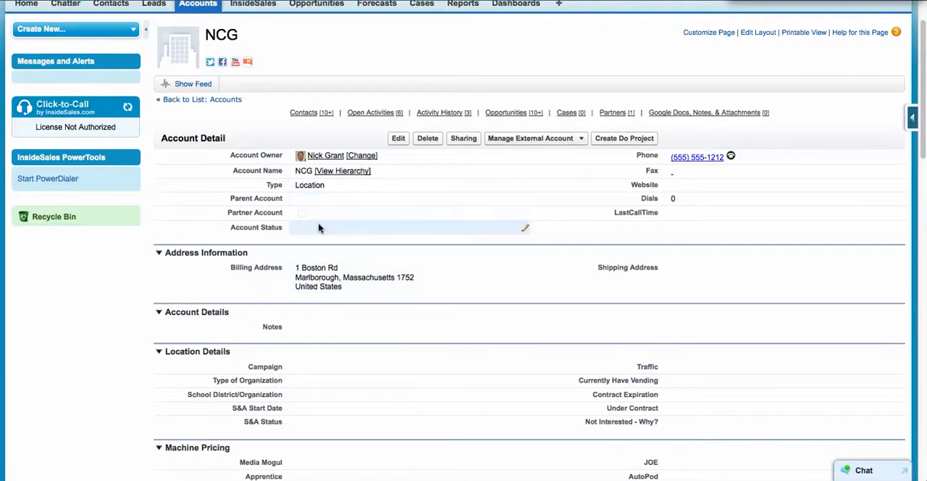
scroll(457, 357, "down", 5)
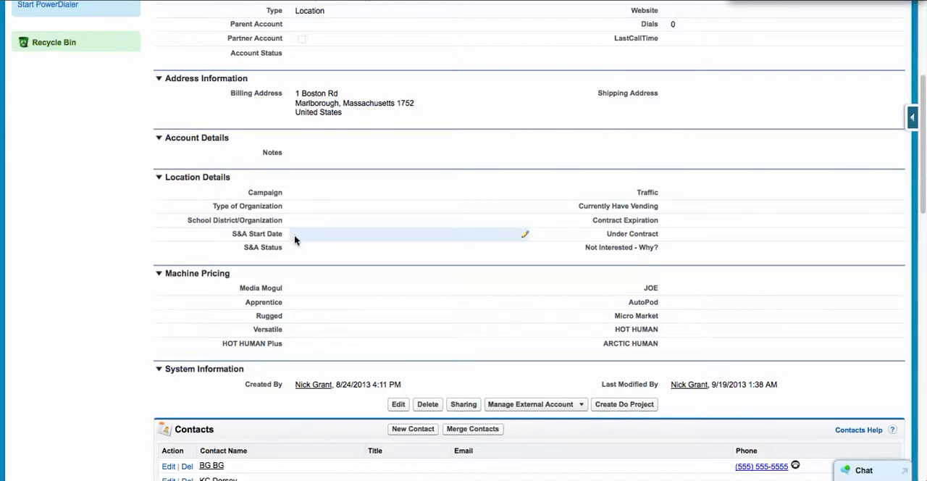
scroll(294, 240, "down", 4)
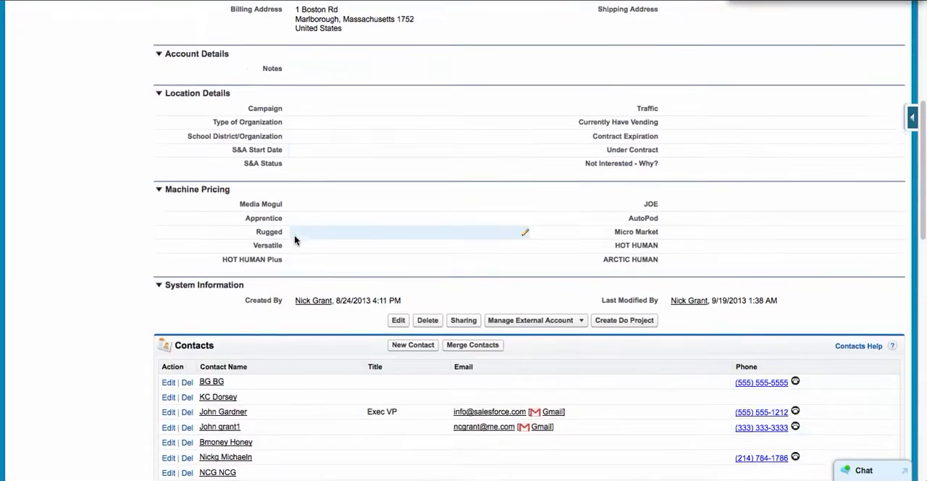
scroll(295, 240, "up", 2)
scroll(295, 241, "up", 4)
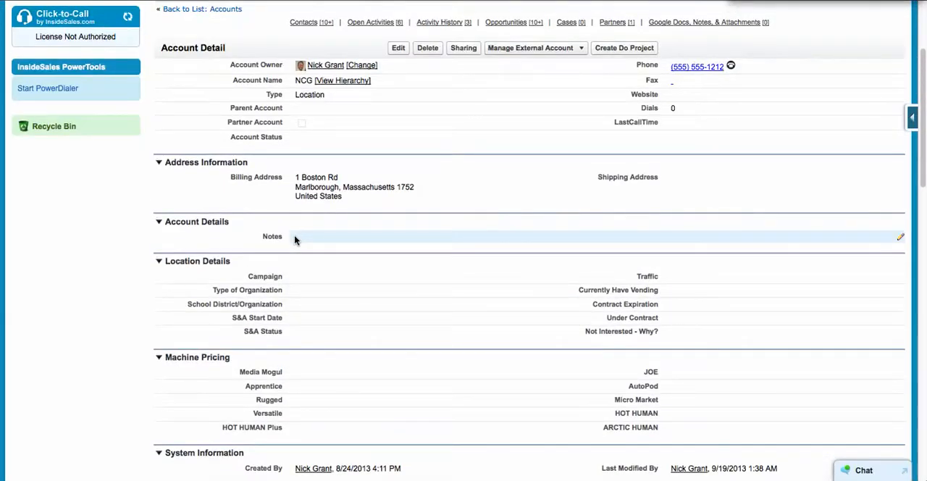
scroll(294, 241, "down", 5)
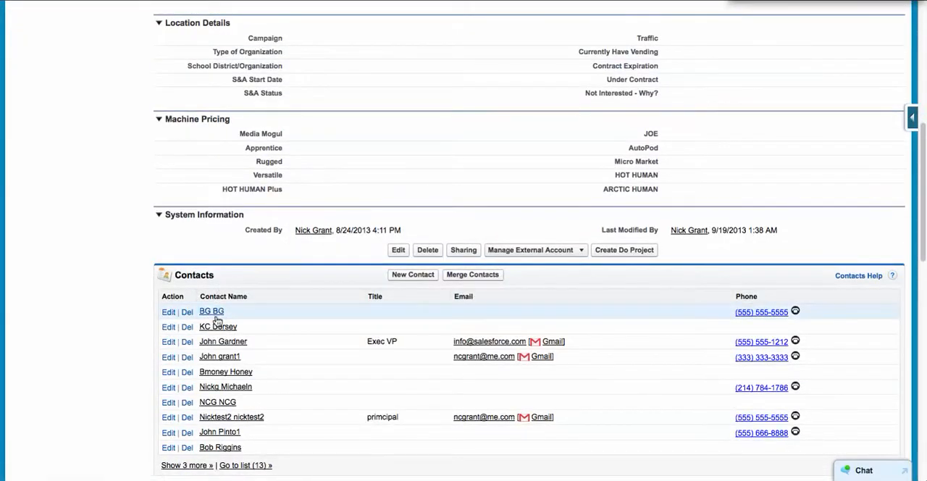
scroll(204, 218, "up", 5)
scroll(204, 218, "up", 2)
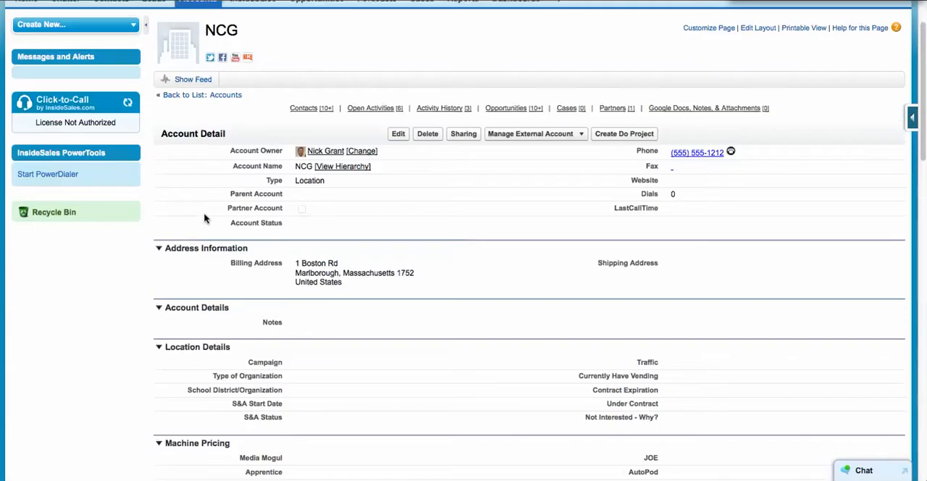
scroll(205, 259, "down", 3)
scroll(205, 259, "down", 5)
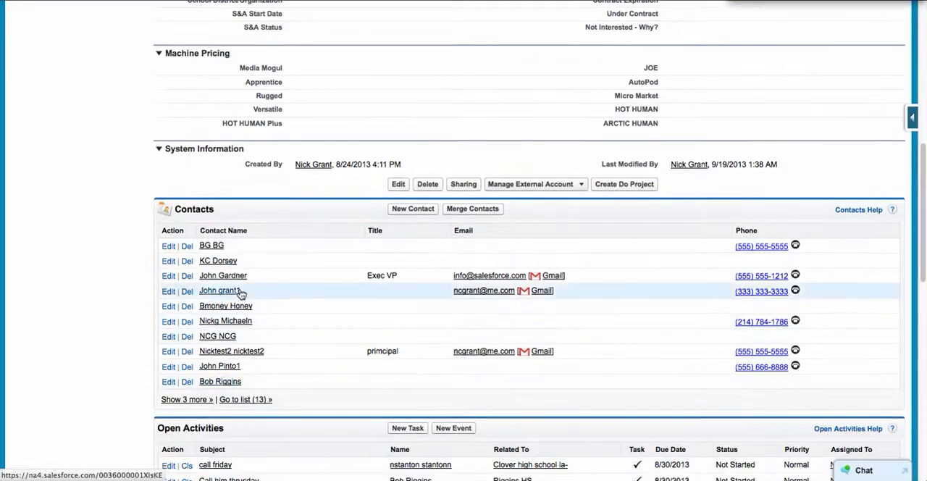
left_click_drag(217, 209, 174, 209)
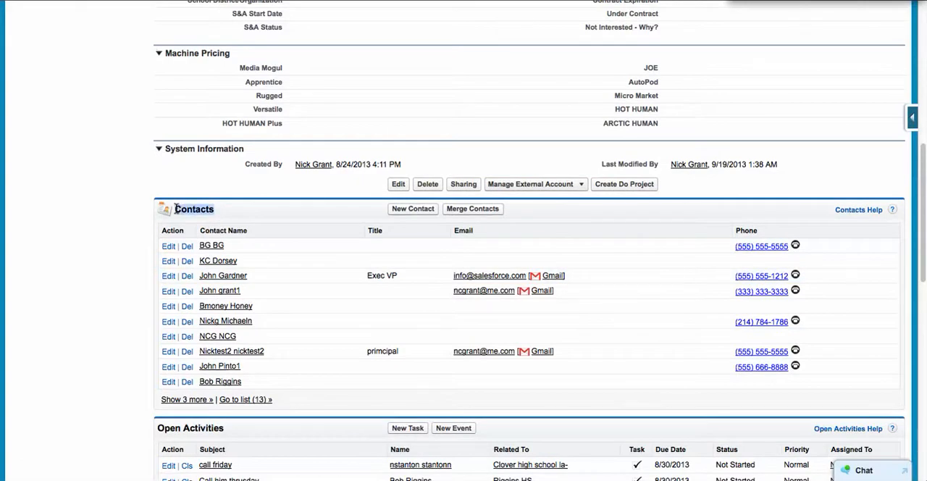
left_click(108, 258)
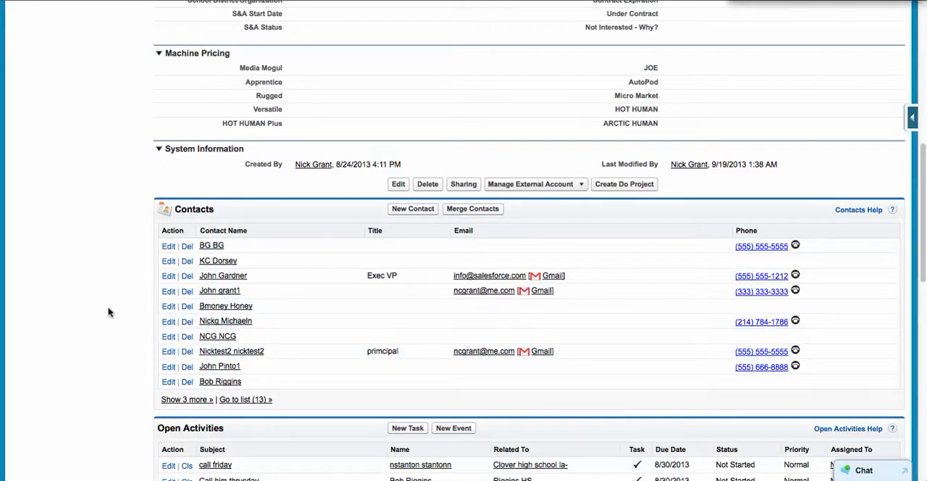
Step: Examine the NCG account's open activities, activity history and opportunities lists
scroll(108, 312, "down", 5)
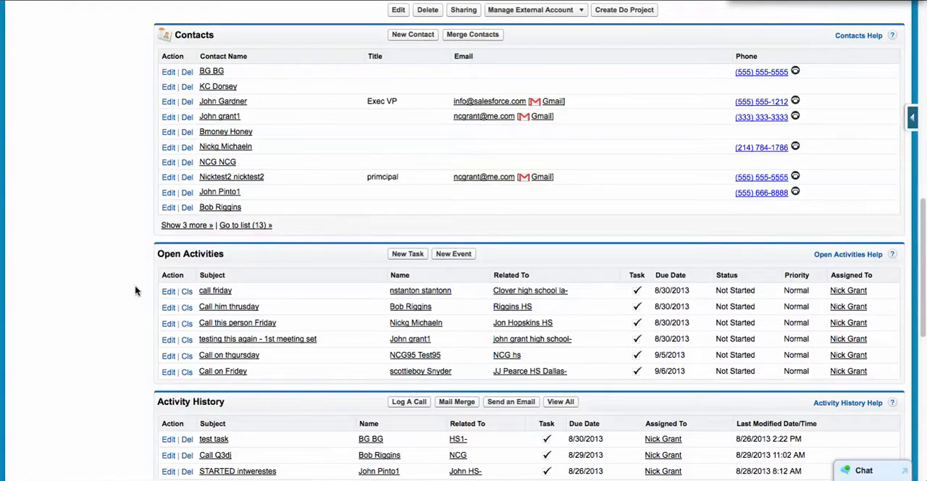
scroll(134, 290, "down", 2)
scroll(134, 290, "up", 8)
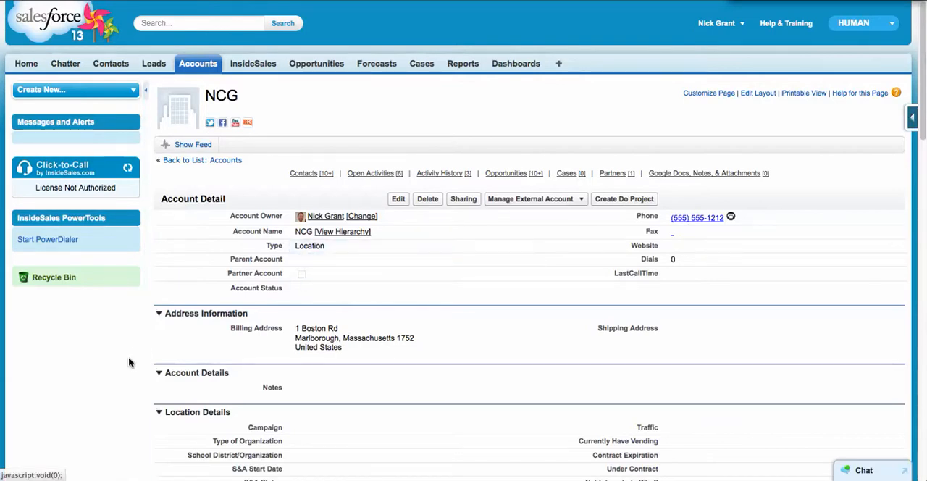
scroll(137, 377, "down", 3)
scroll(138, 377, "down", 6)
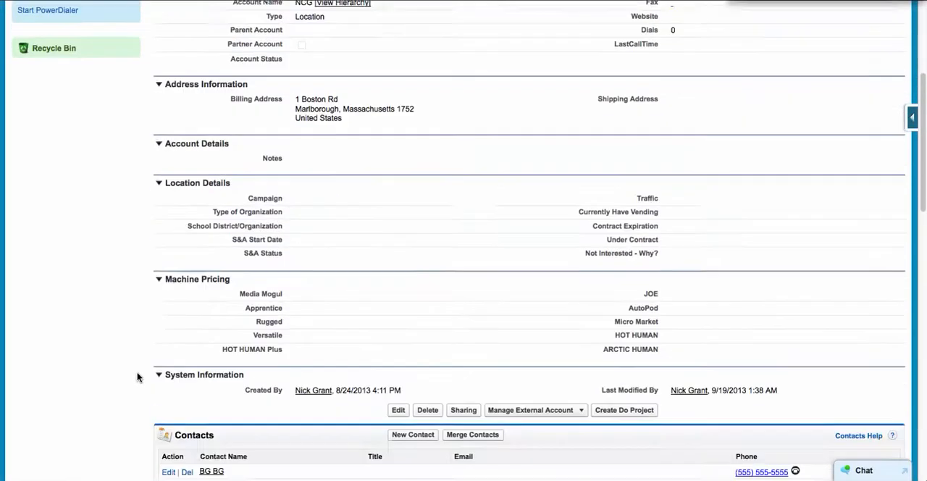
scroll(138, 377, "down", 3)
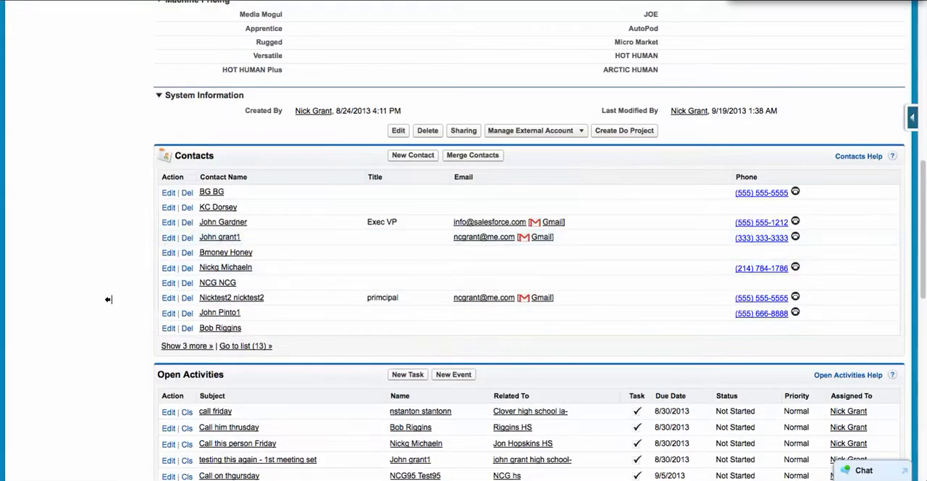
scroll(112, 298, "down", 3)
scroll(112, 298, "down", 5)
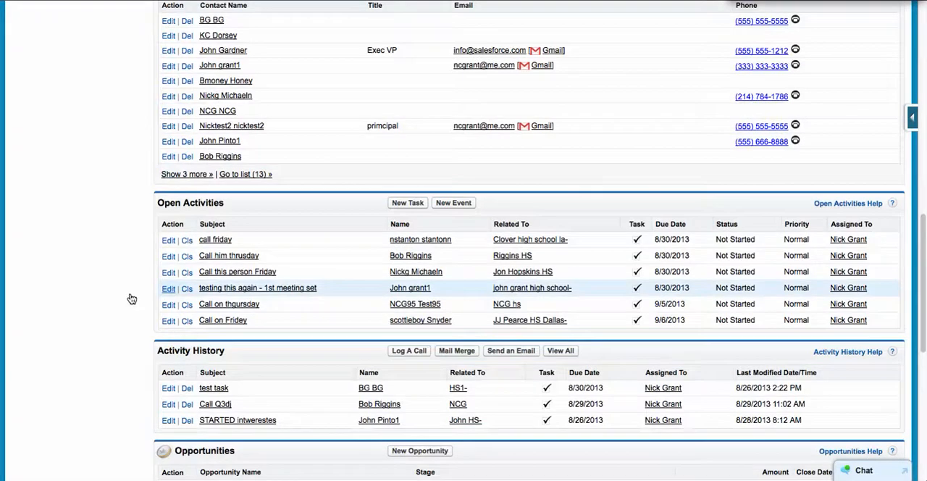
scroll(126, 299, "down", 2)
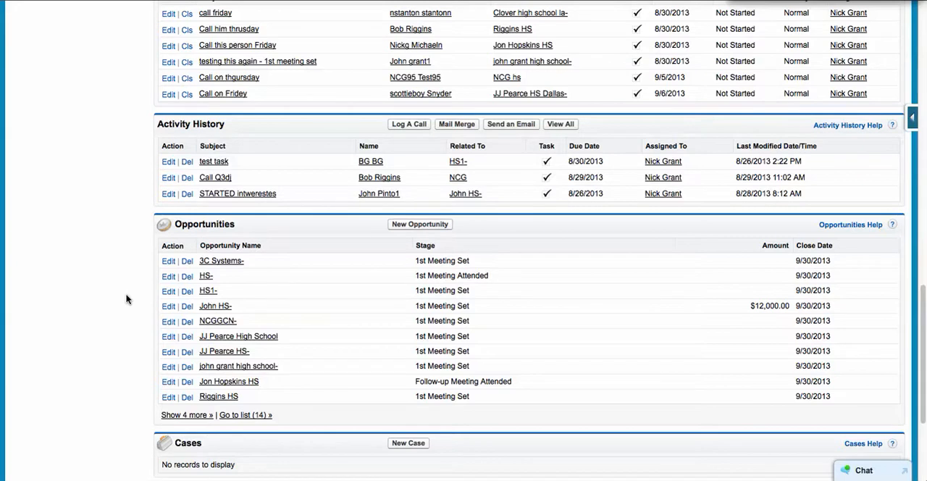
scroll(126, 299, "up", 4)
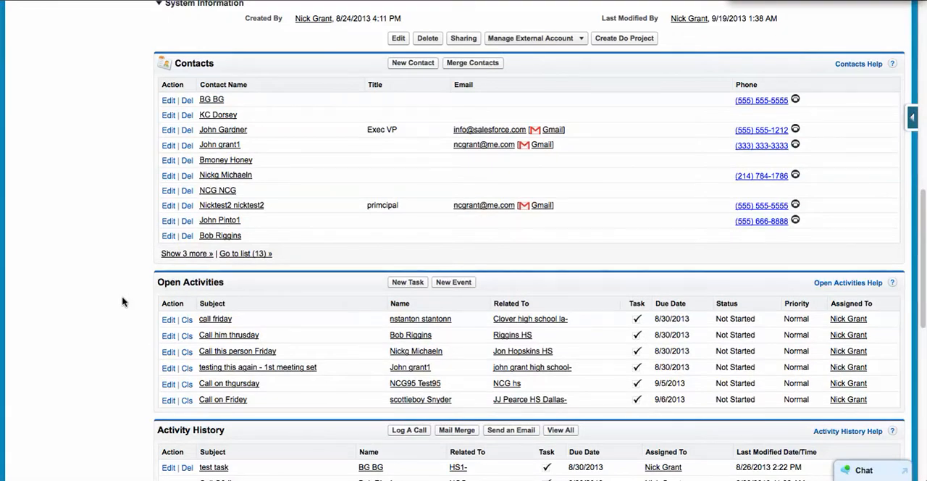
scroll(123, 302, "down", 4)
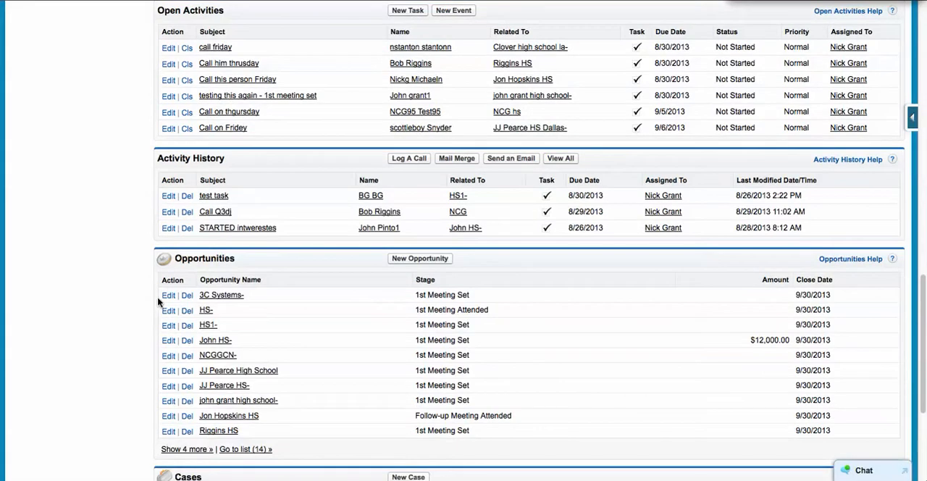
Step: Start a new opportunity for the NCG account
left_click(421, 260)
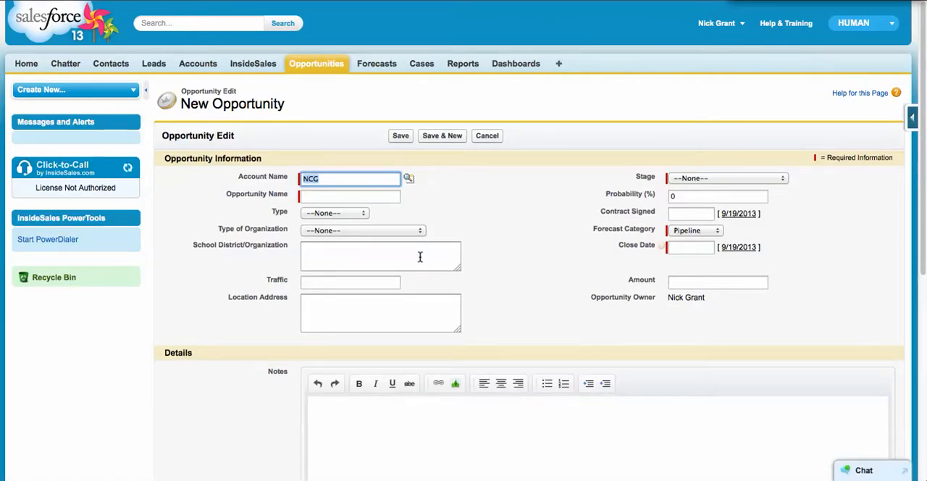
left_click(337, 201)
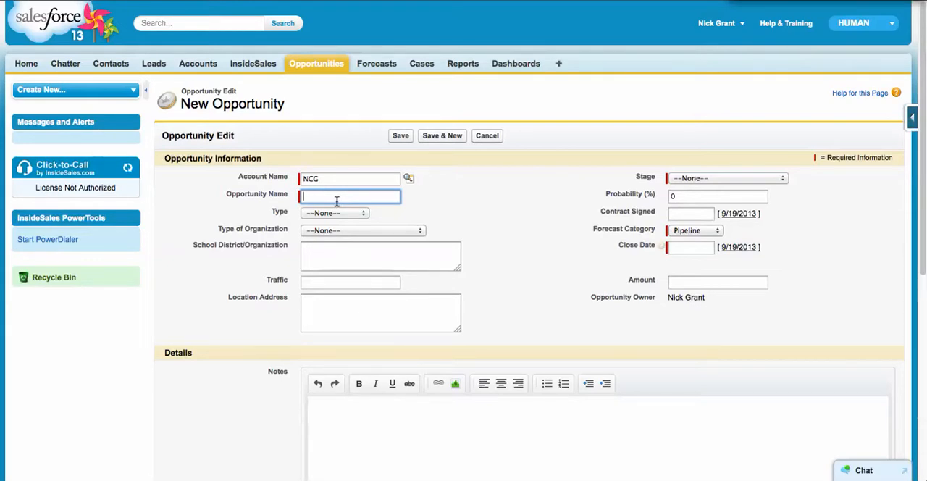
type("NCG")
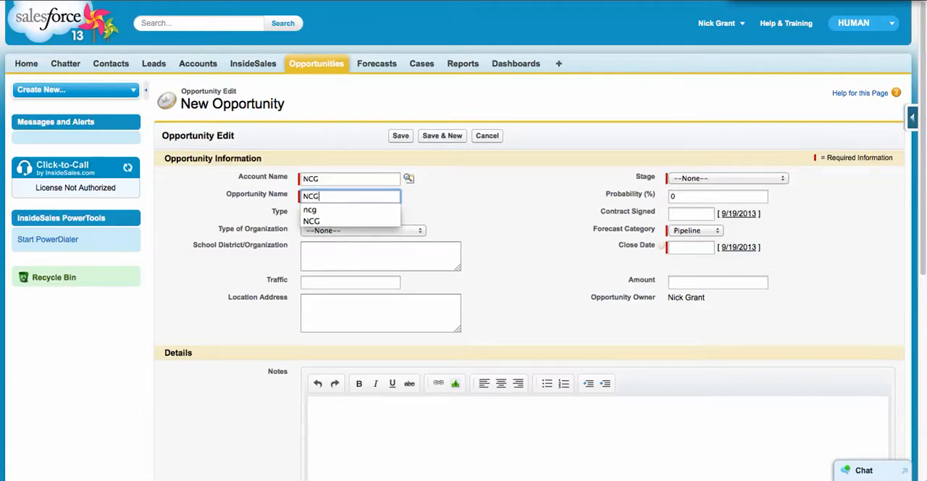
key("BackSpace")
key("BackSpace")
key("BackSpace")
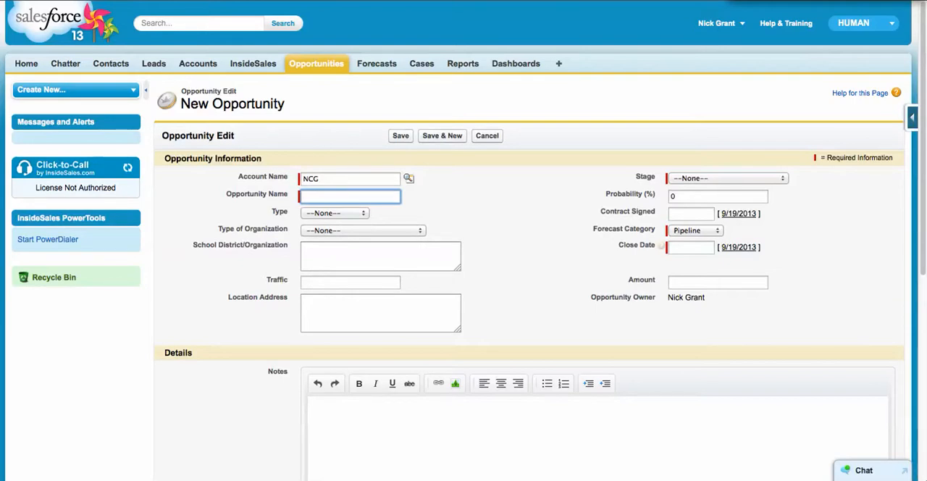
Step: Name the opportunity with the opportunity owner's last name followed by "/Media Mogul/3"
type("Grant/Media Mogul/")
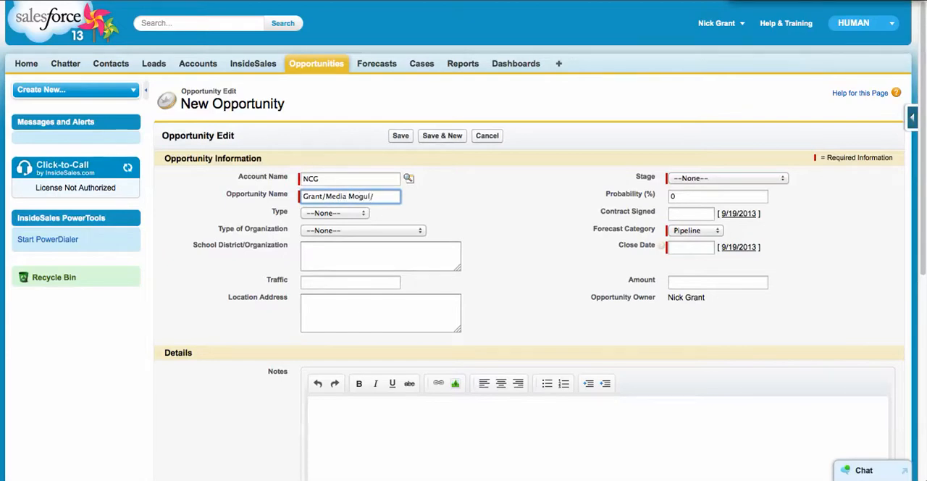
type("1")
key("BackSpace")
type("3")
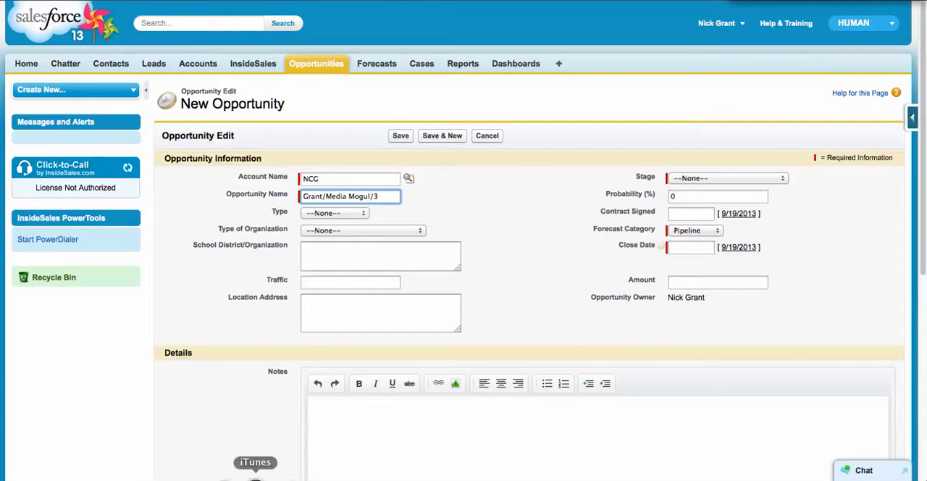
left_click(500, 260)
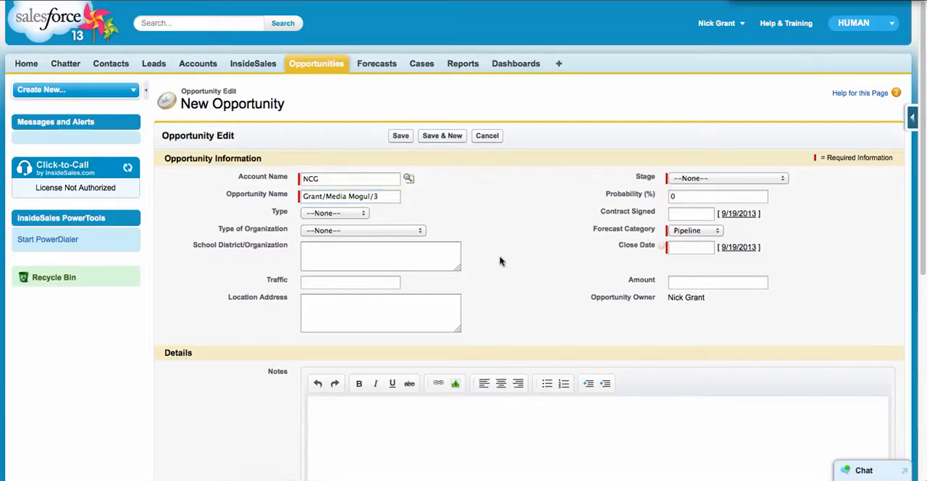
Step: Set the opportunity's stage to 1st Meeting Set and its close date to 10/31/2013
left_click(699, 178)
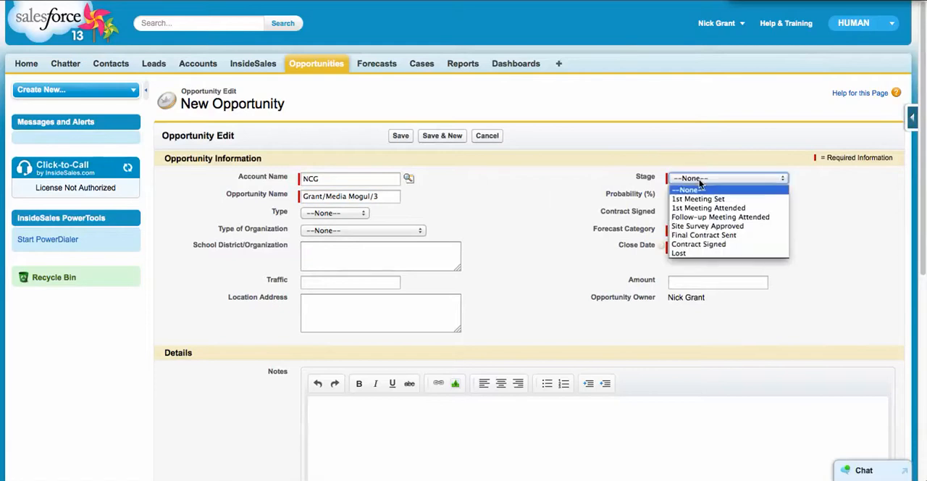
left_click(701, 199)
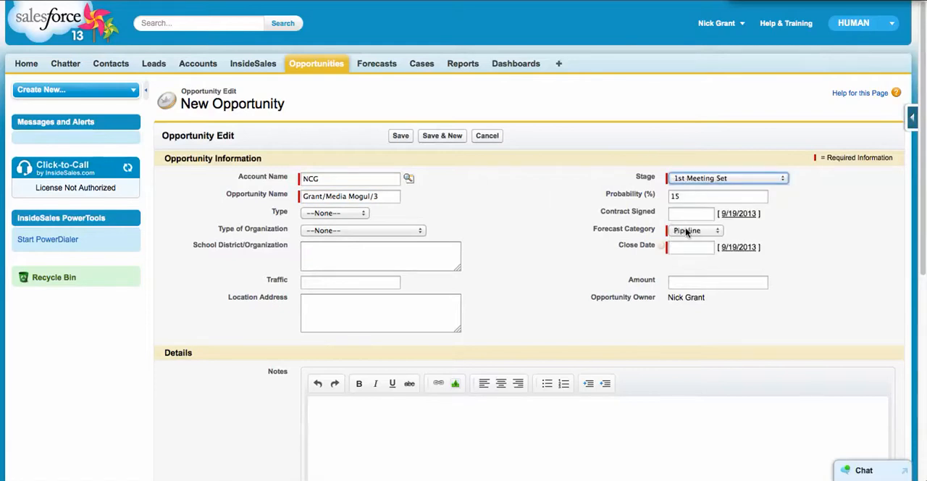
left_click(681, 249)
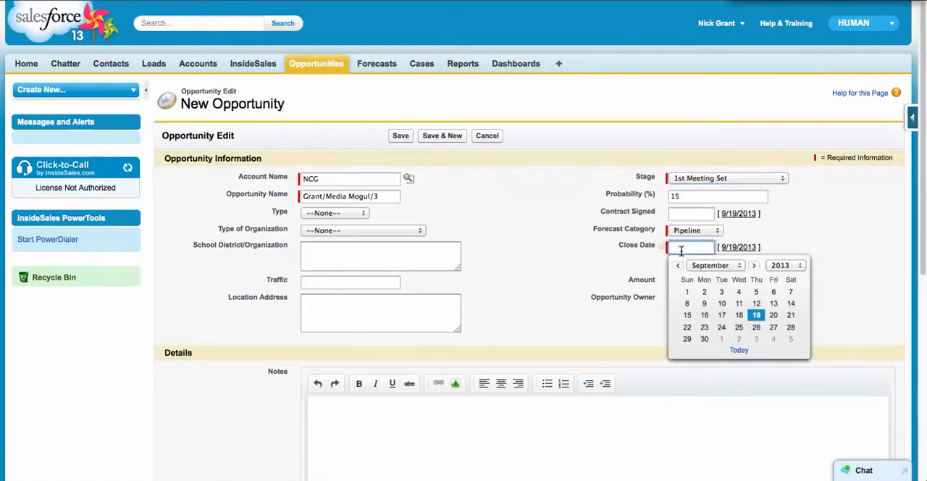
left_click(753, 265)
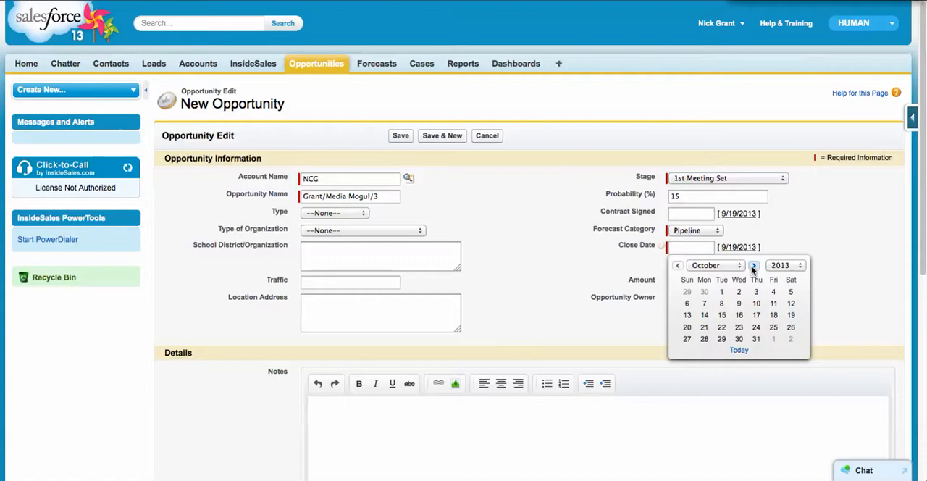
left_click(756, 339)
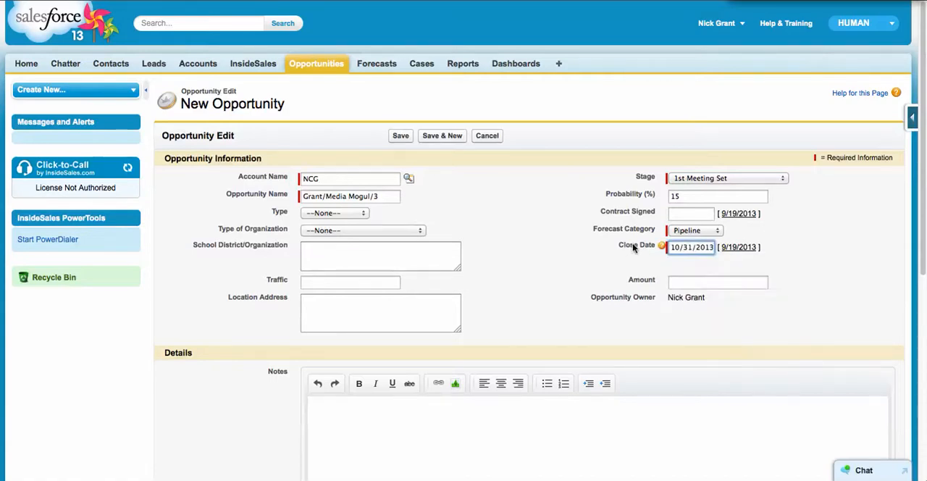
Step: Set the opportunity's amount to 7500
left_click(694, 284)
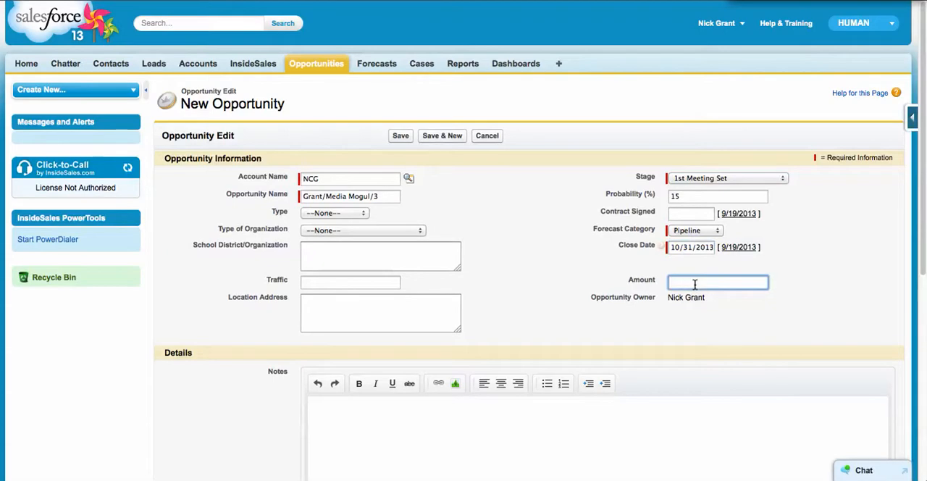
type("7500")
left_click(765, 317)
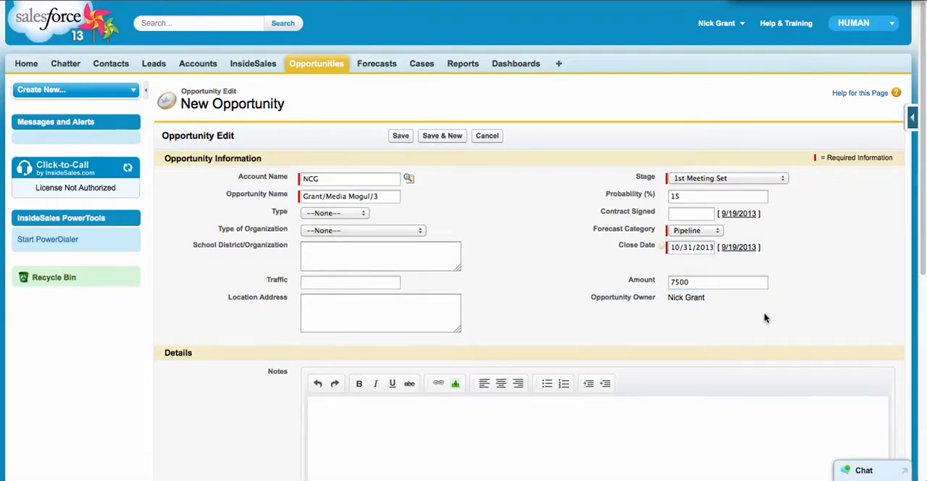
Step: Save the new opportunity for the NCG account
scroll(766, 317, "down", 5)
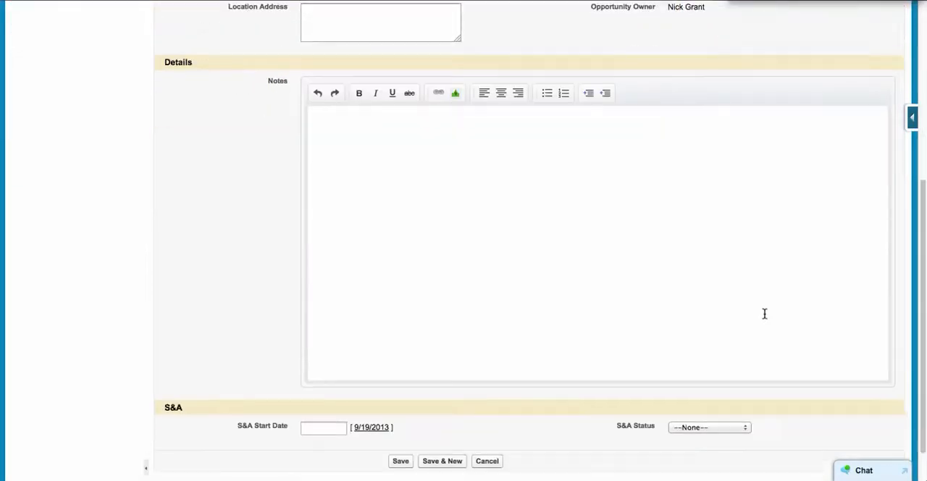
left_click(401, 416)
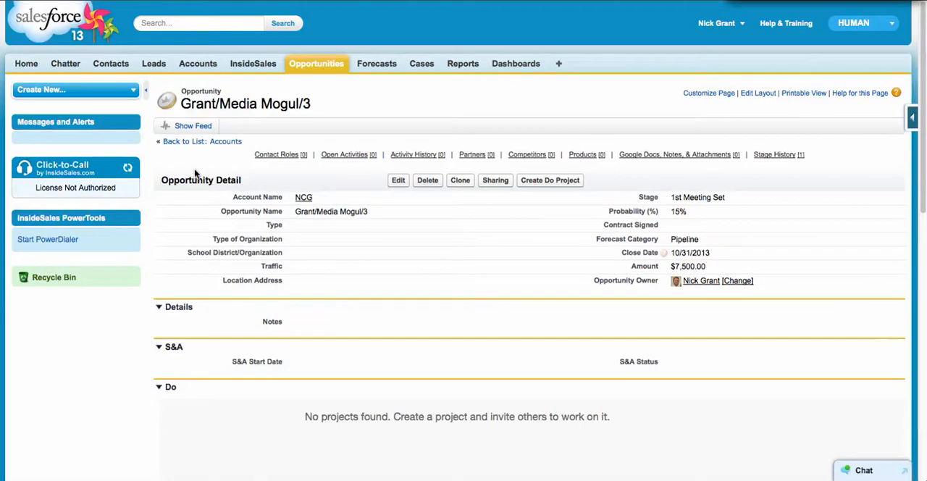
Step: Start adding a new partner to the saved opportunity
scroll(134, 297, "down", 5)
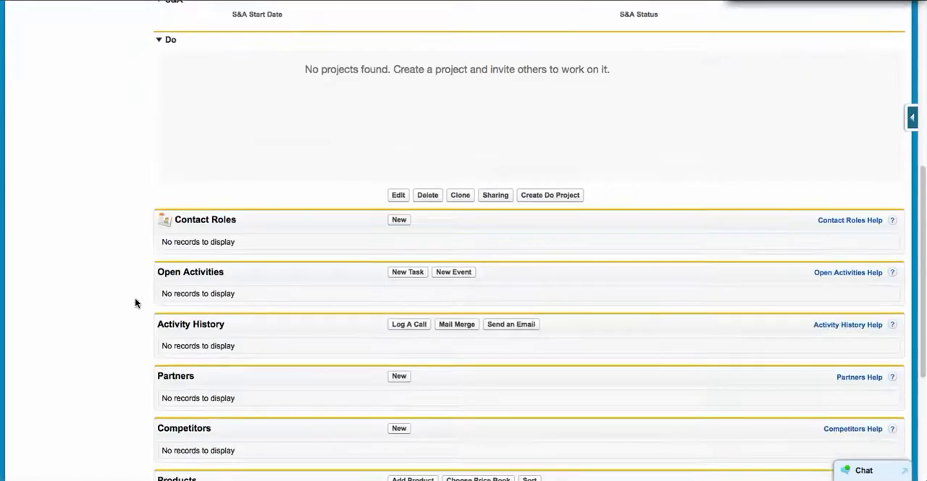
scroll(135, 303, "down", 2)
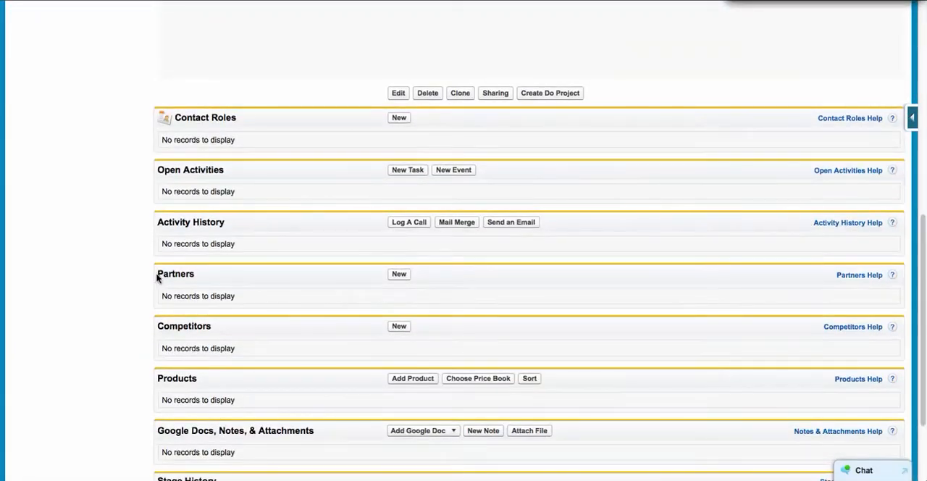
left_click_drag(158, 278, 196, 277)
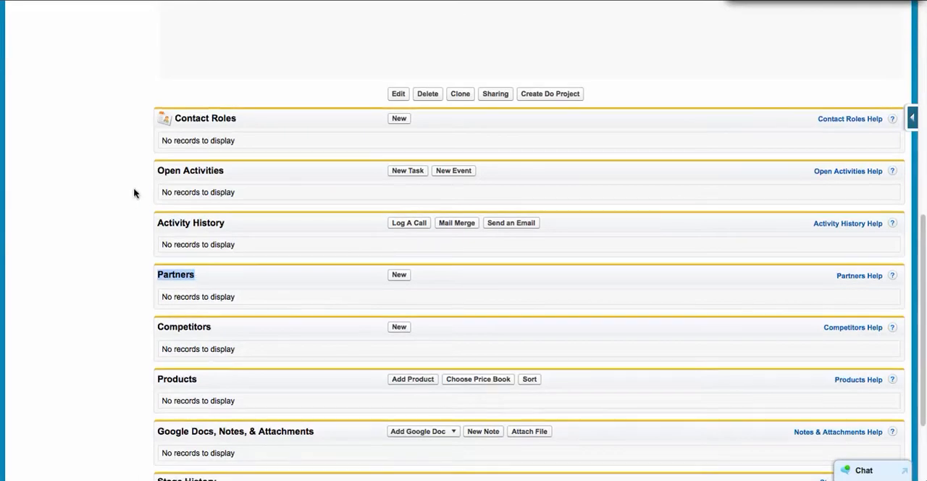
scroll(135, 193, "up", 8)
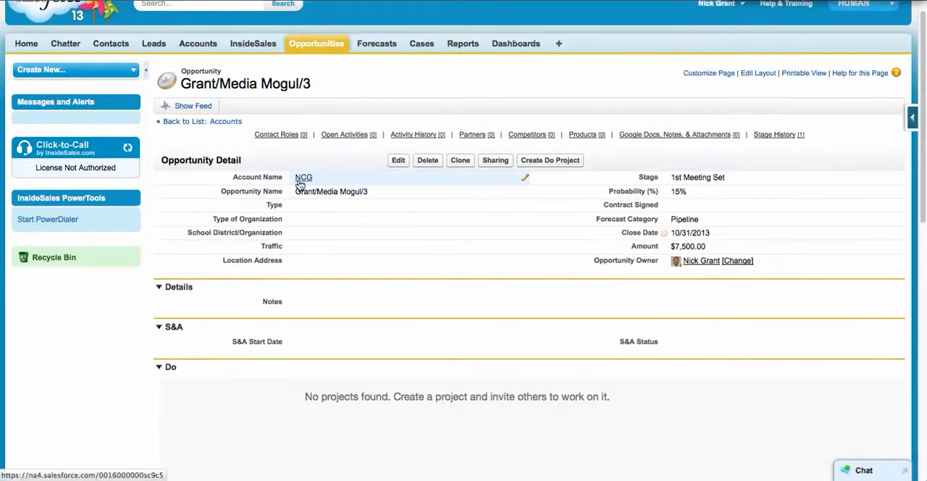
mouse_move(300, 181)
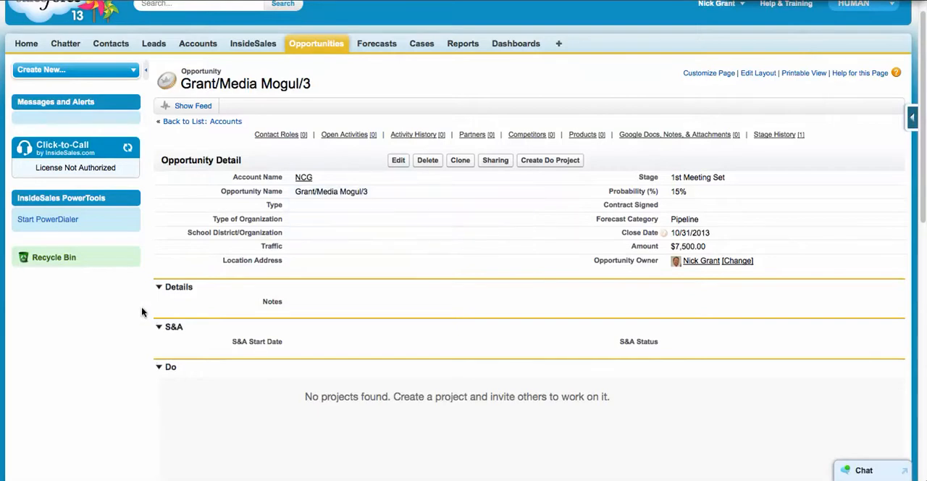
scroll(109, 332, "down", 5)
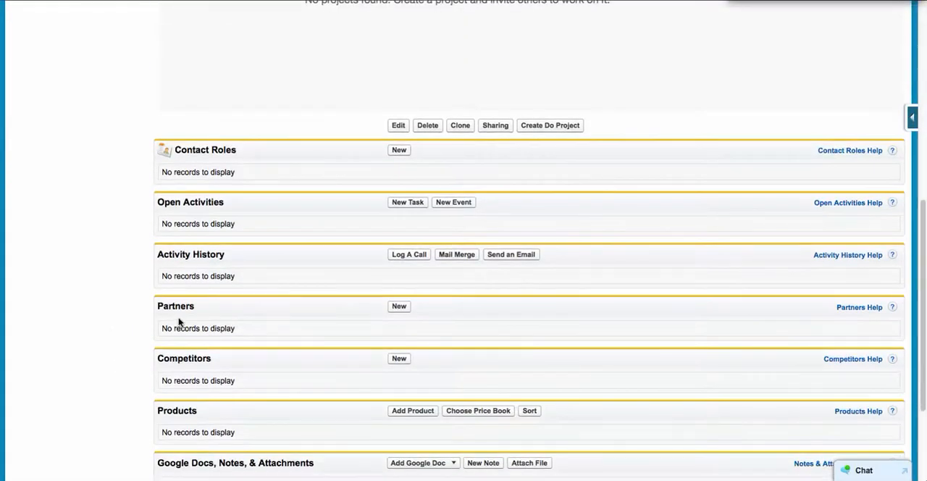
left_click_drag(158, 309, 199, 310)
left_click(399, 307)
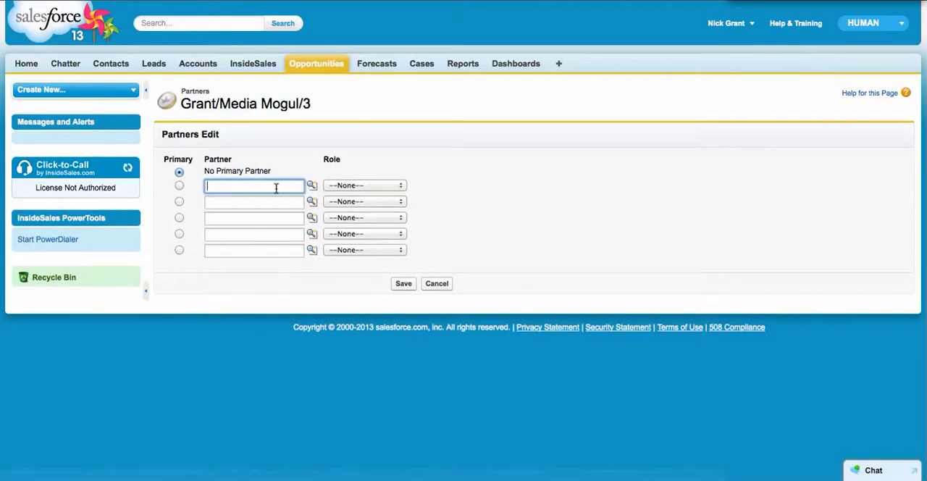
type("tets")
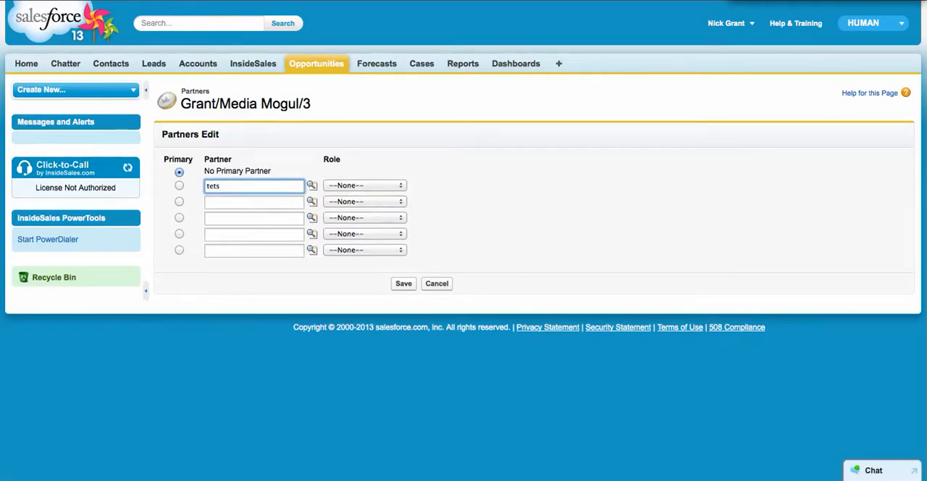
left_click(311, 185)
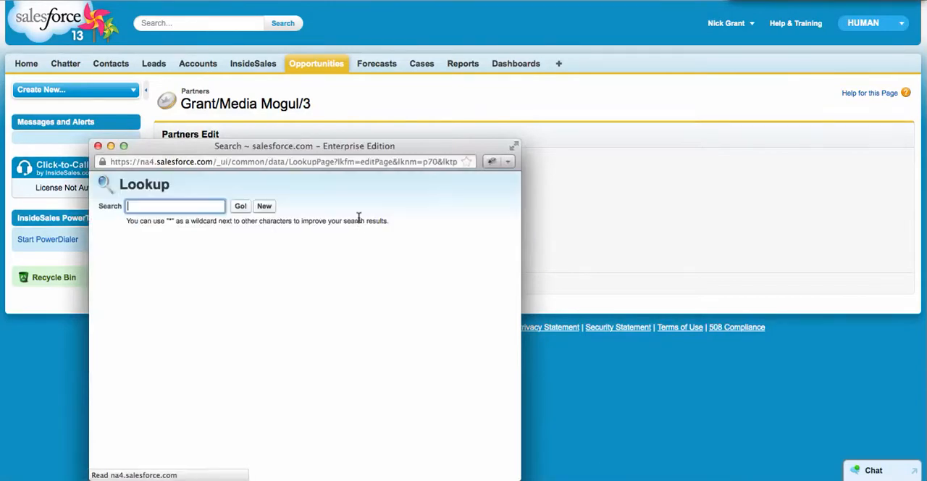
left_click(150, 301)
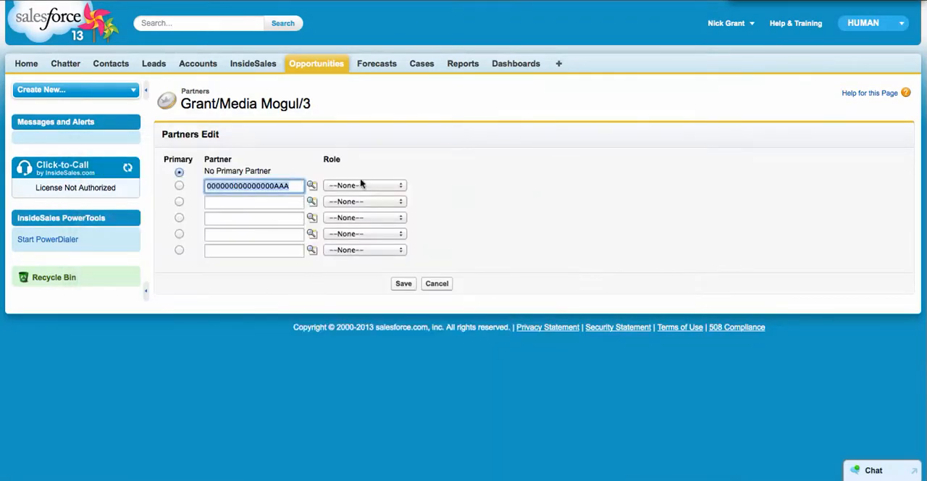
Step: Give the chosen partner the Advertiser role and save the opportunity's partners
left_click(349, 185)
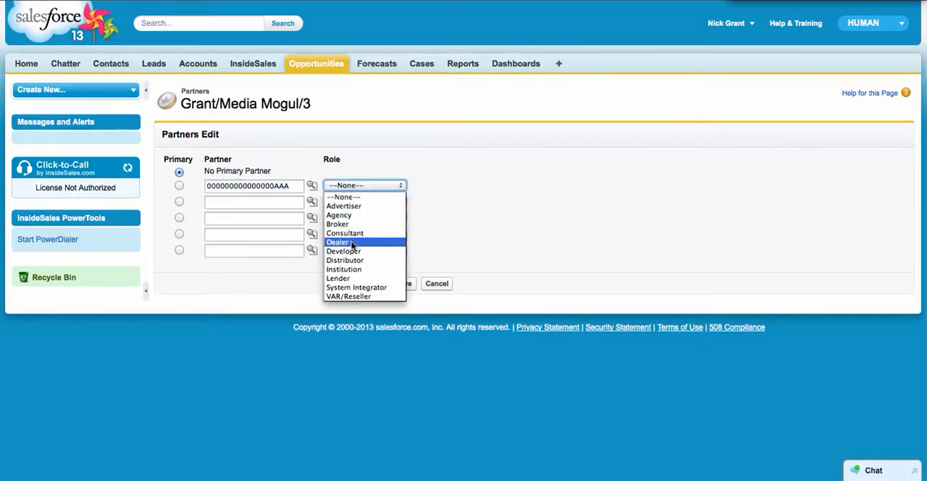
left_click(346, 206)
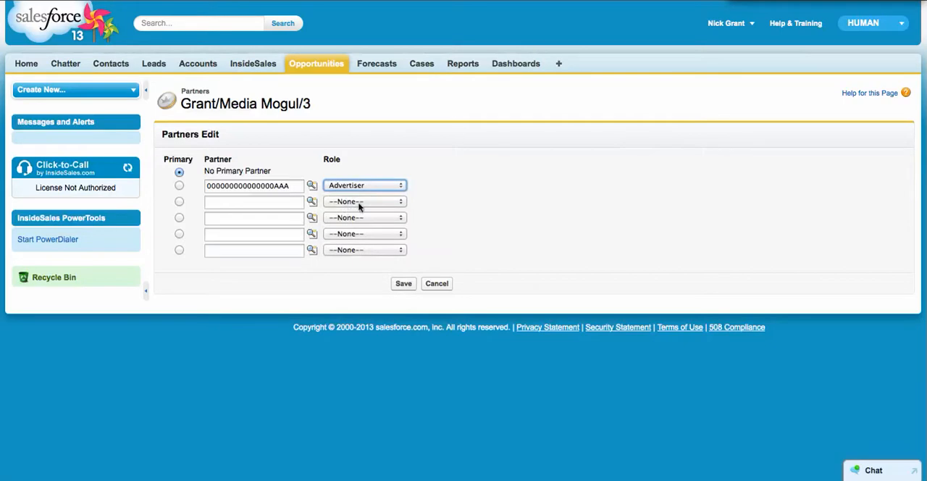
left_click(405, 282)
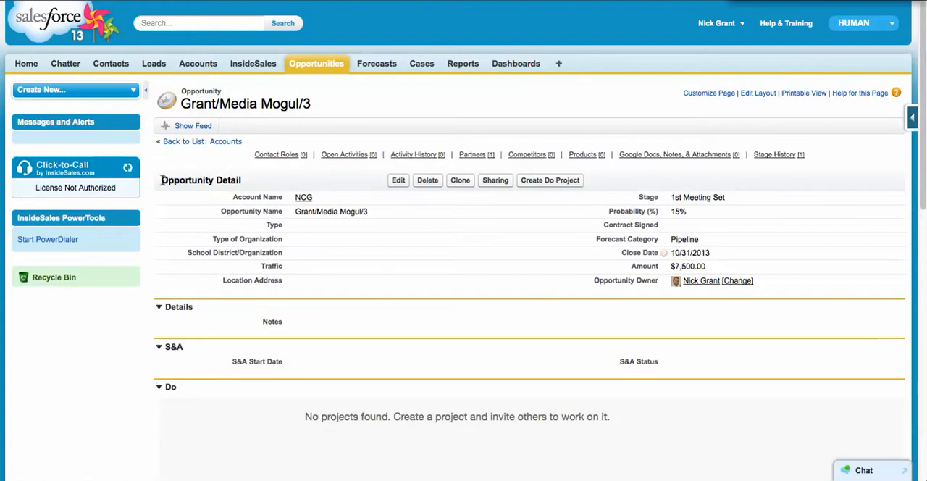
Step: Review the opportunity's name and the partner entry in its related lists
left_click_drag(161, 179, 227, 180)
left_click_drag(179, 103, 316, 108)
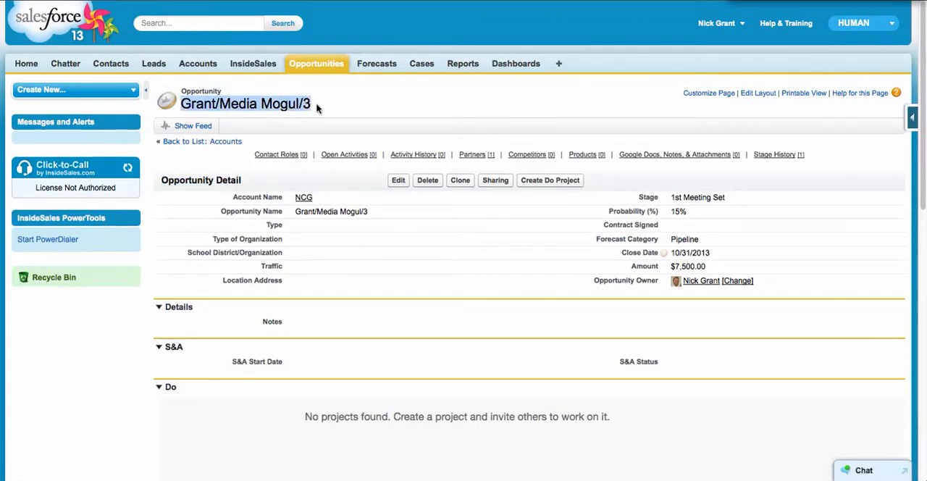
scroll(121, 333, "down", 6)
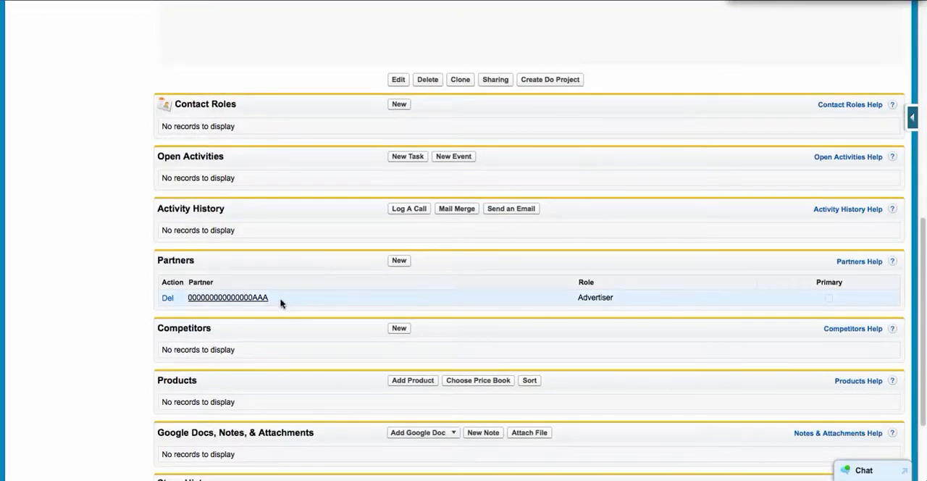
left_click_drag(193, 306, 244, 315)
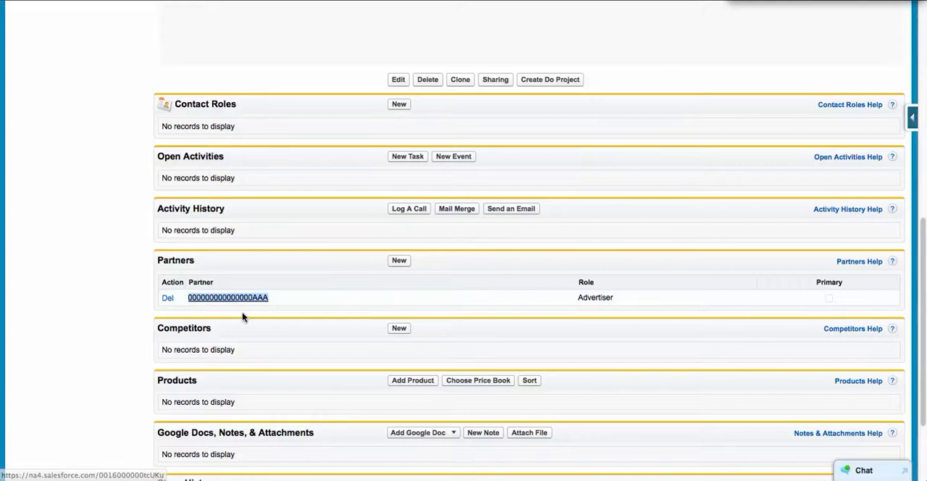
left_click(286, 321)
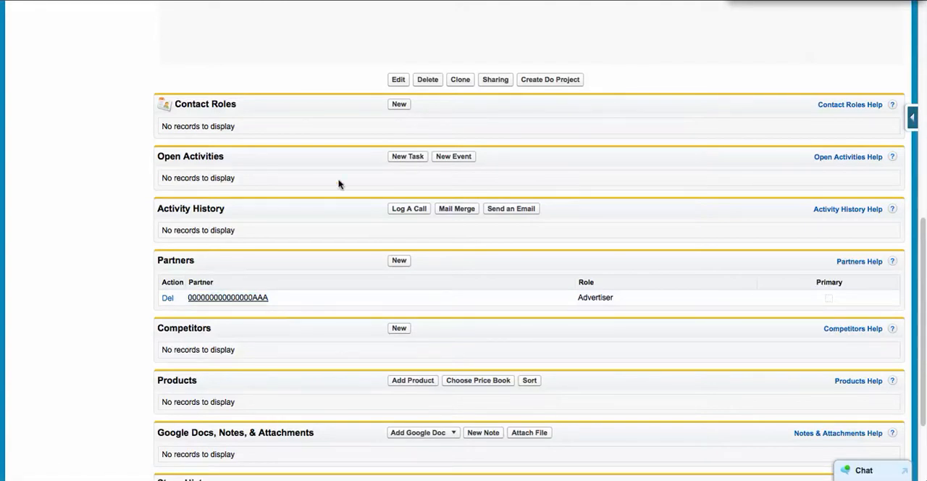
Step: Open the opportunity's contact roles for editing and make the first listed contact primary with the Decision Maker role
left_click(400, 105)
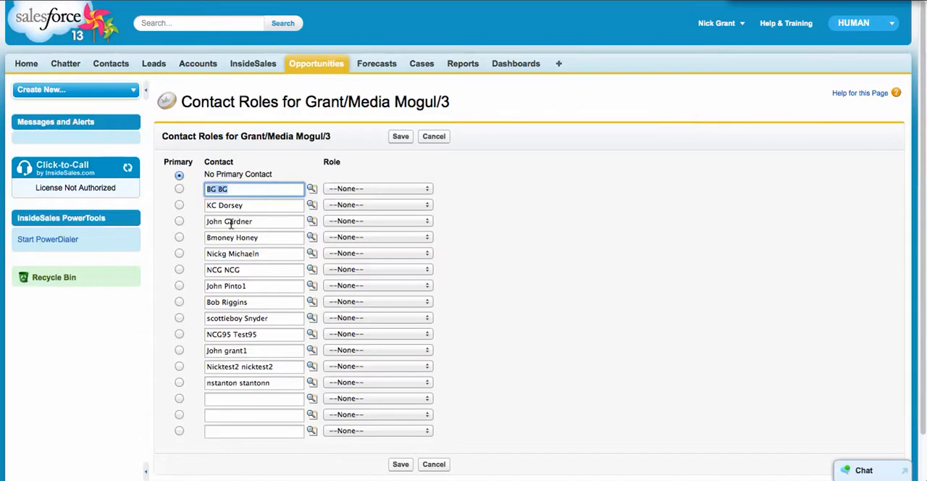
left_click(179, 189)
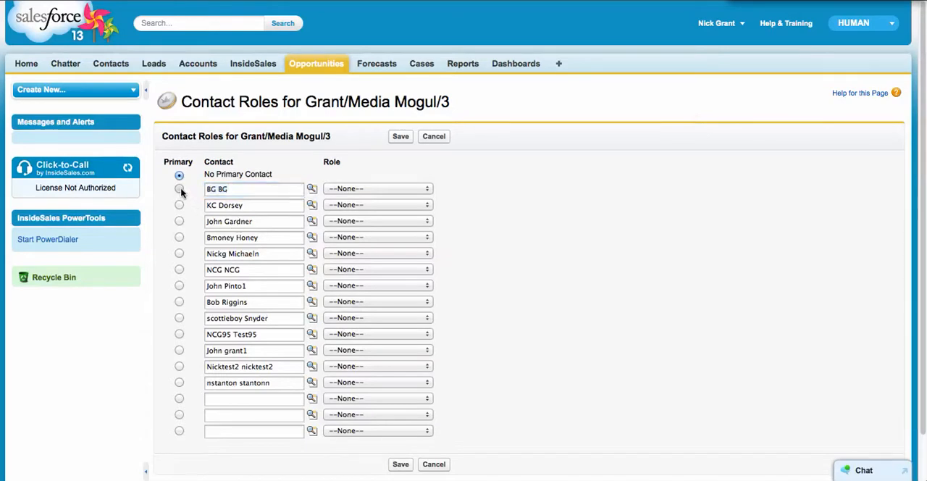
left_click(397, 189)
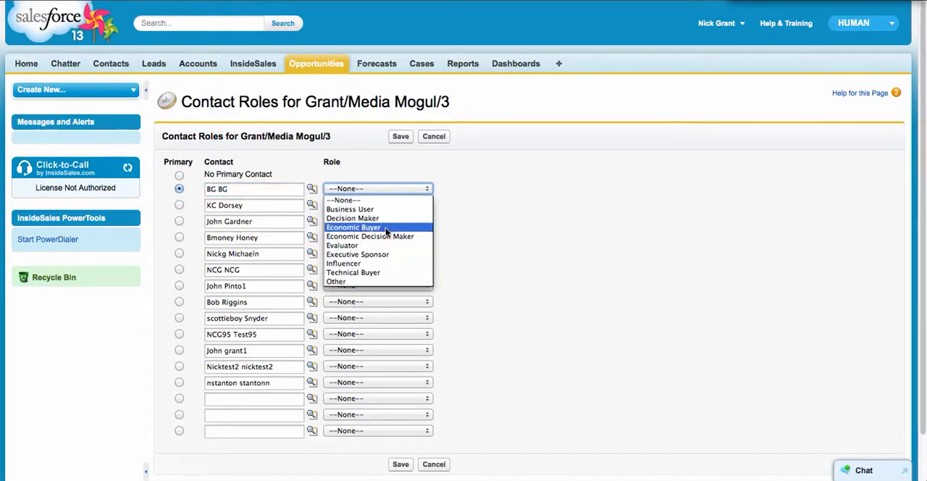
left_click(385, 219)
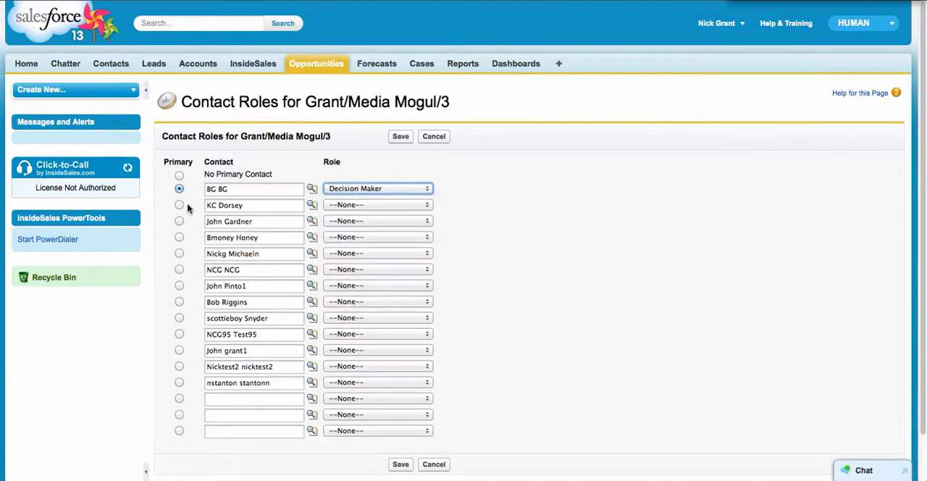
Step: Assign Technical Buyer to the second listed contact and Evaluator to the third, and save the contact roles
left_click(364, 204)
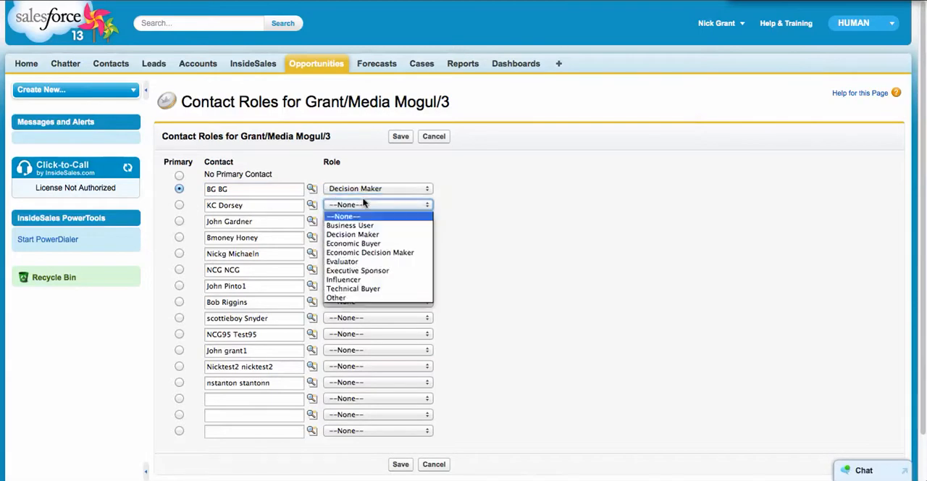
left_click(356, 290)
left_click(345, 221)
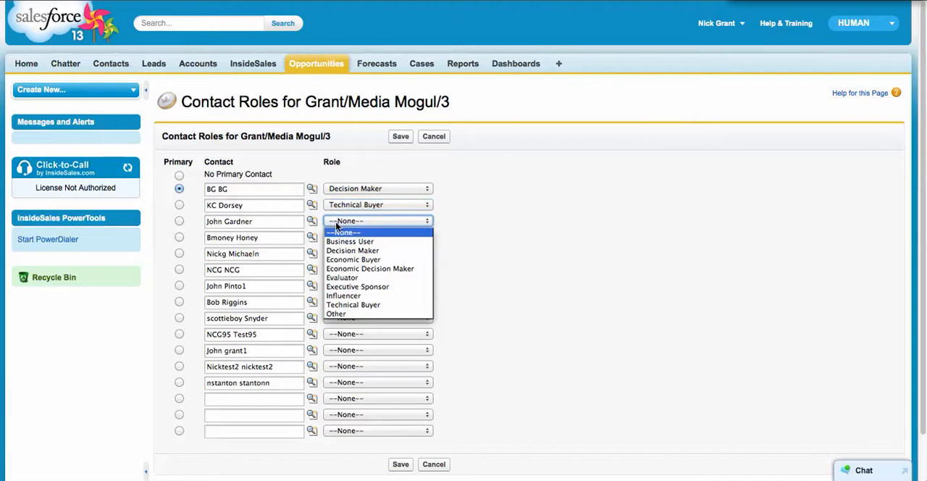
left_click(346, 278)
left_click(478, 226)
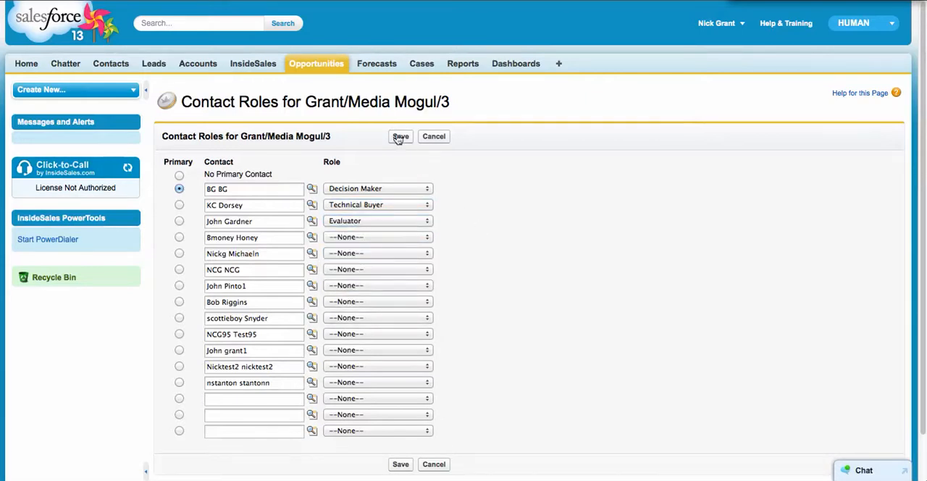
left_click(399, 137)
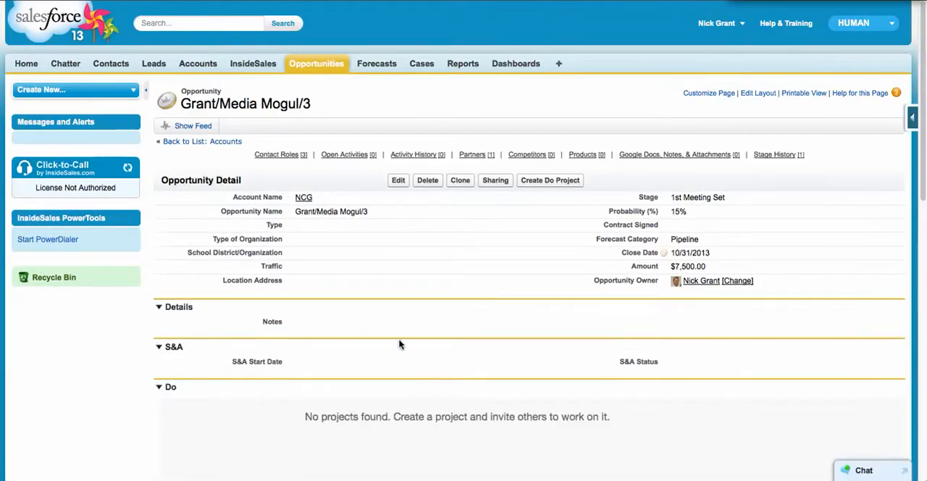
Step: Review the saved contact roles and partners on the opportunity
scroll(399, 346, "down", 6)
scroll(399, 346, "down", 2)
scroll(399, 343, "up", 2)
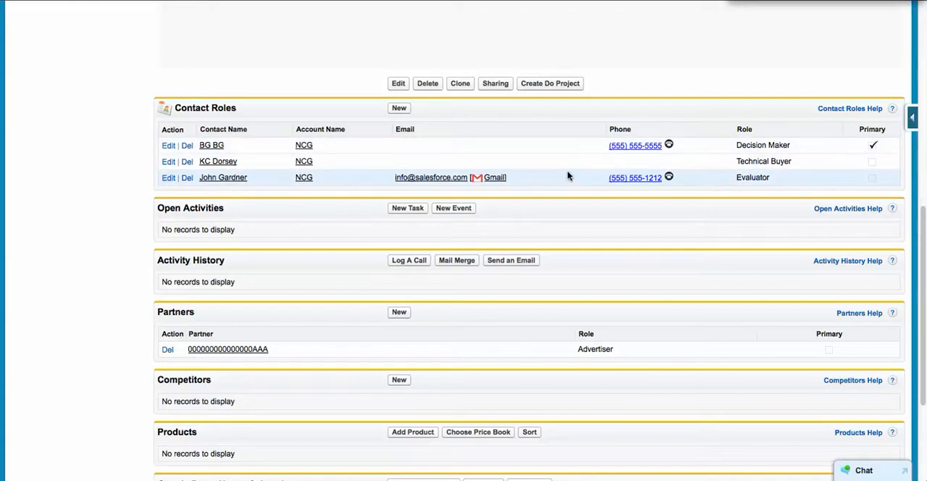
scroll(238, 242, "up", 10)
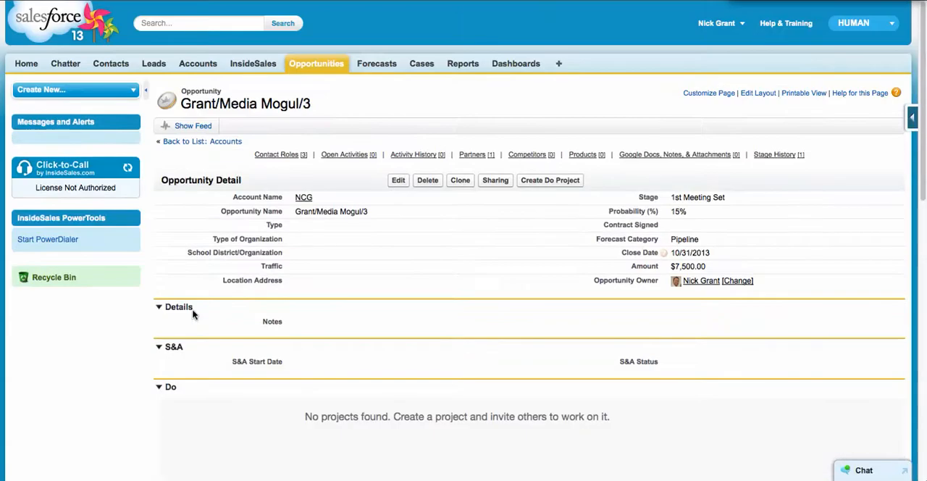
Step: Open the NCG account record linked to the opportunity
left_click(305, 199)
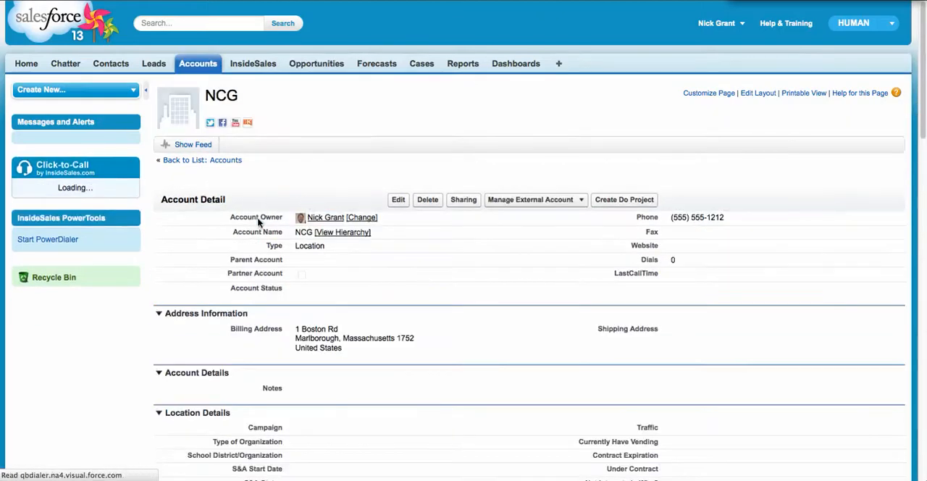
scroll(237, 230, "down", 1)
left_click_drag(247, 78, 208, 74)
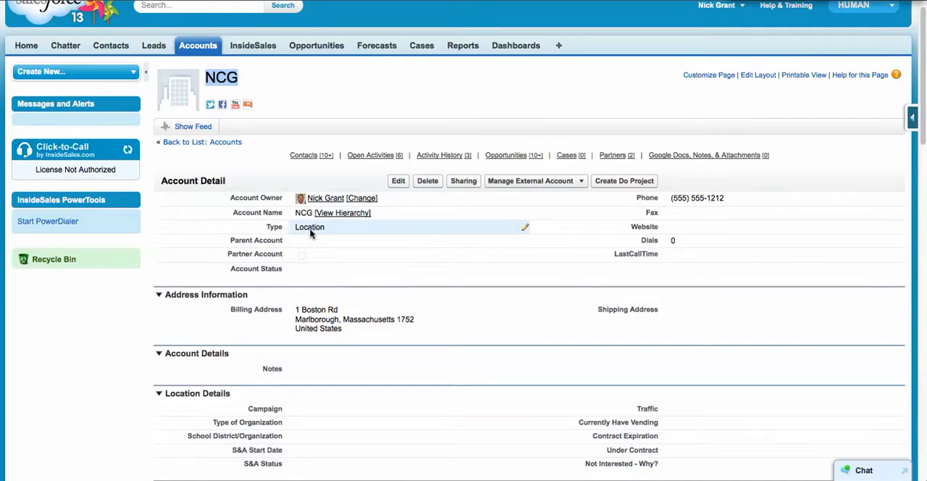
Step: Set the account's School District/Organization to "NCG High School District" in its location details and save the record
scroll(310, 232, "down", 3)
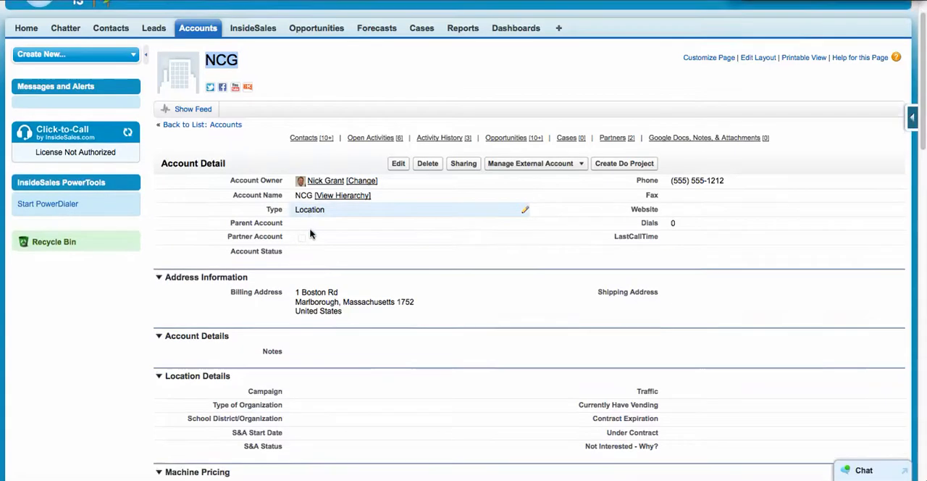
scroll(310, 231, "down", 2)
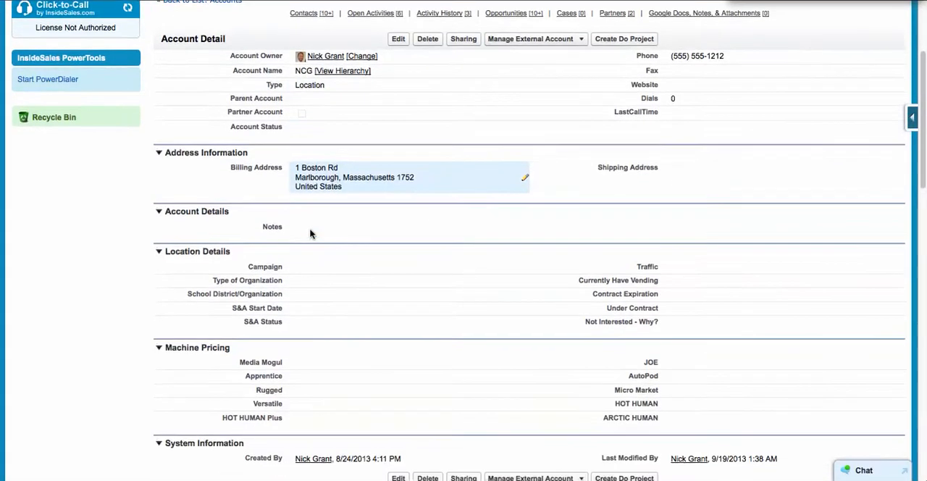
double_click(295, 297)
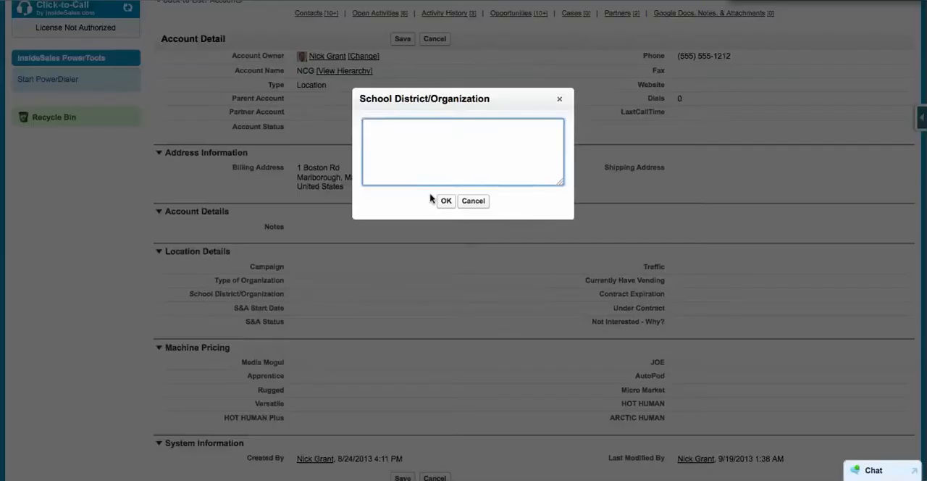
type("NCG High School District")
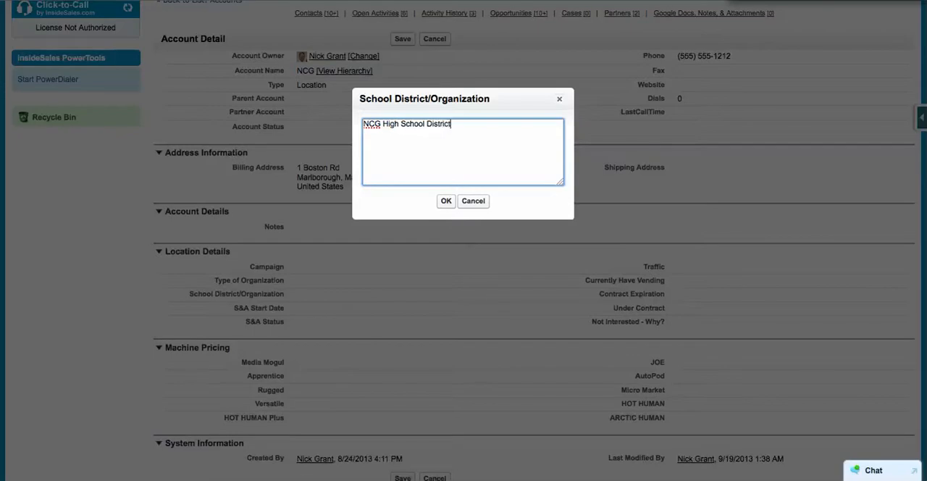
left_click(446, 200)
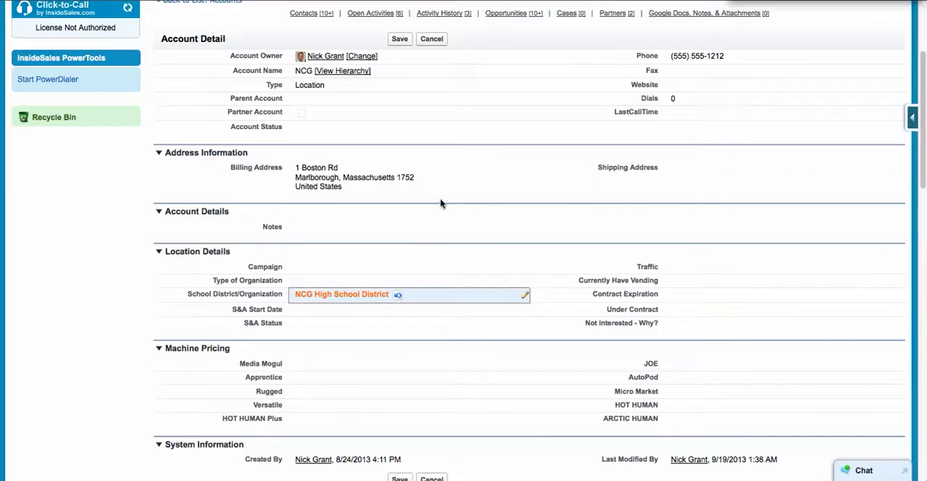
left_click(399, 39)
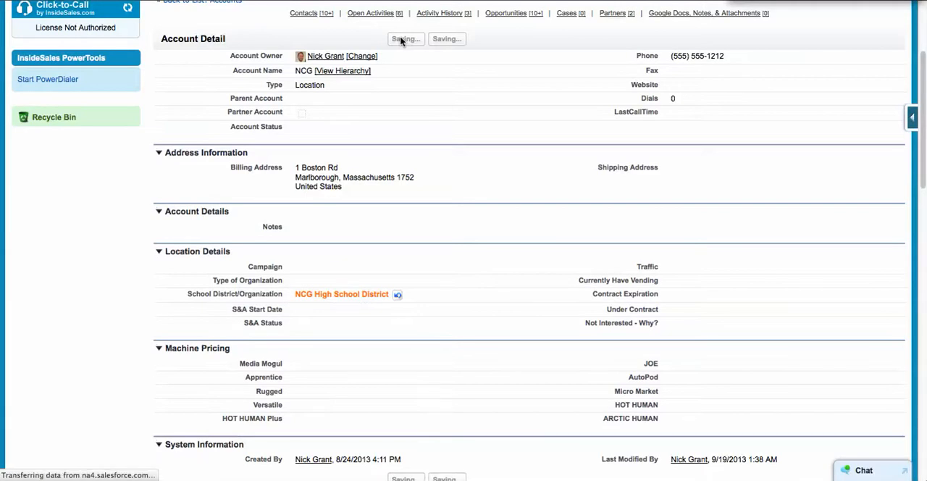
Step: Set the account's Type of Organization to School-Private and save the record
scroll(160, 375, "down", 5)
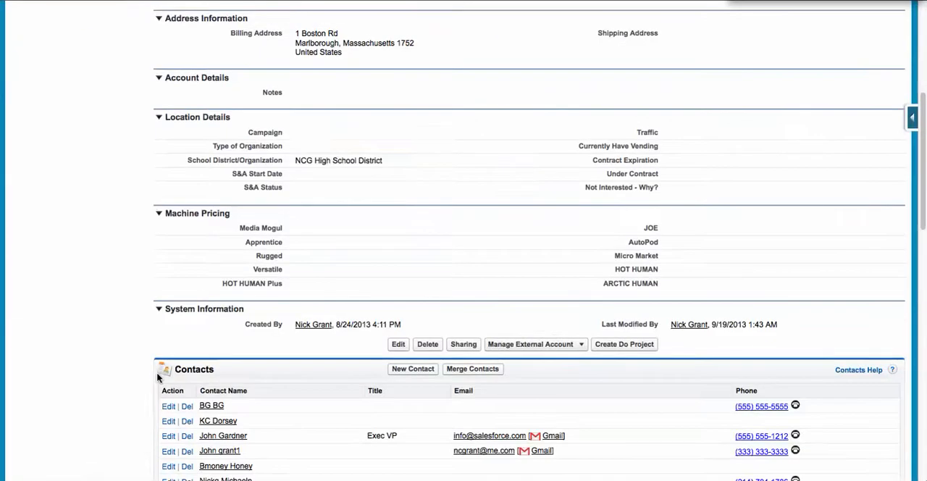
double_click(321, 151)
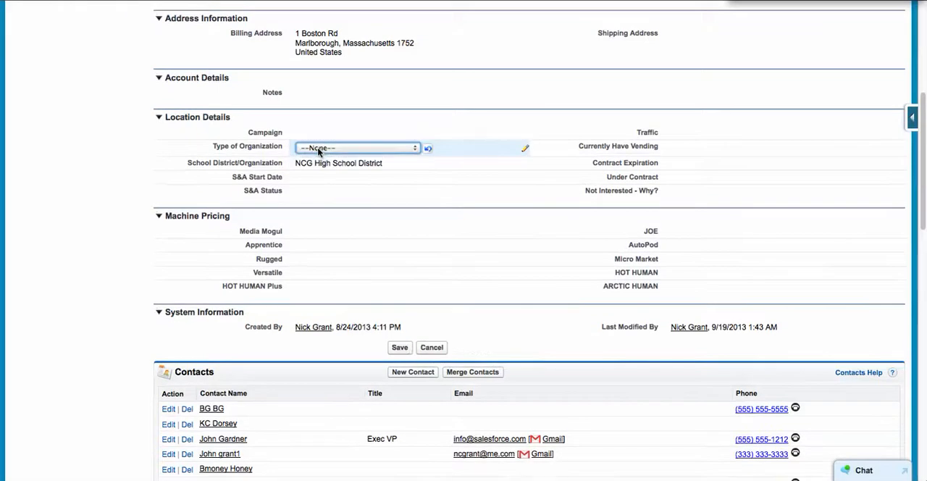
left_click(321, 149)
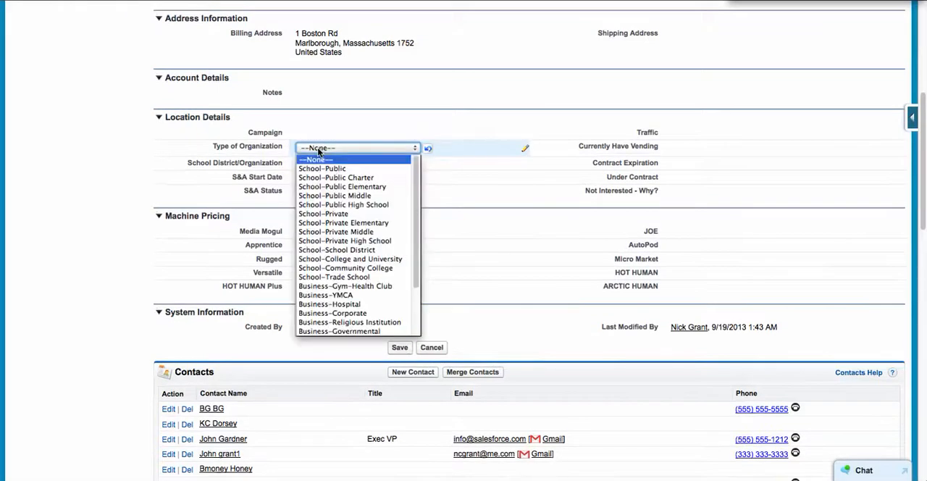
left_click(347, 214)
scroll(391, 87, "up", 3)
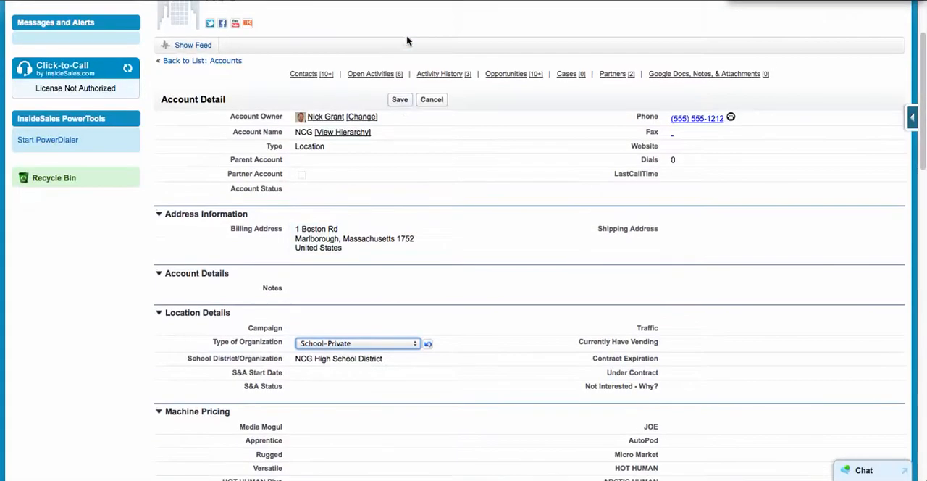
left_click(403, 100)
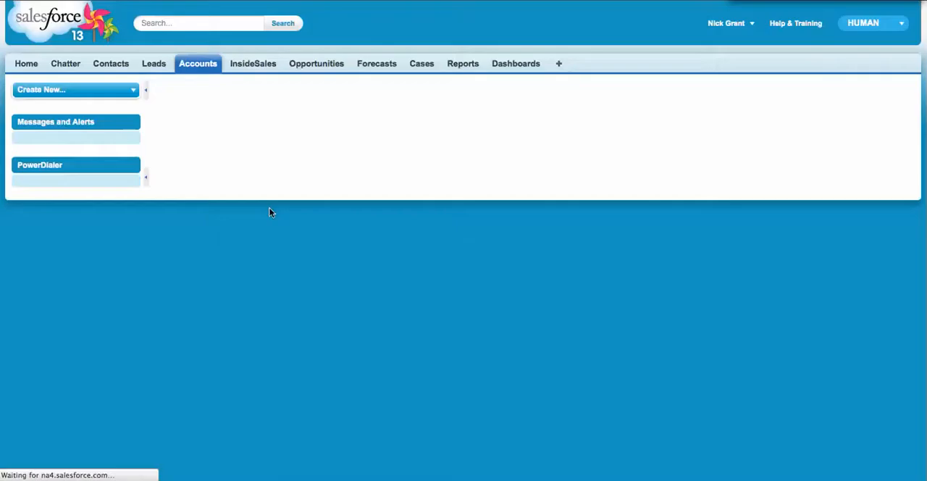
Step: Examine the NCG account's contacts, activities and opportunities, including the Media Mogul opportunity's close date, and the roles of its partners
scroll(179, 359, "down", 5)
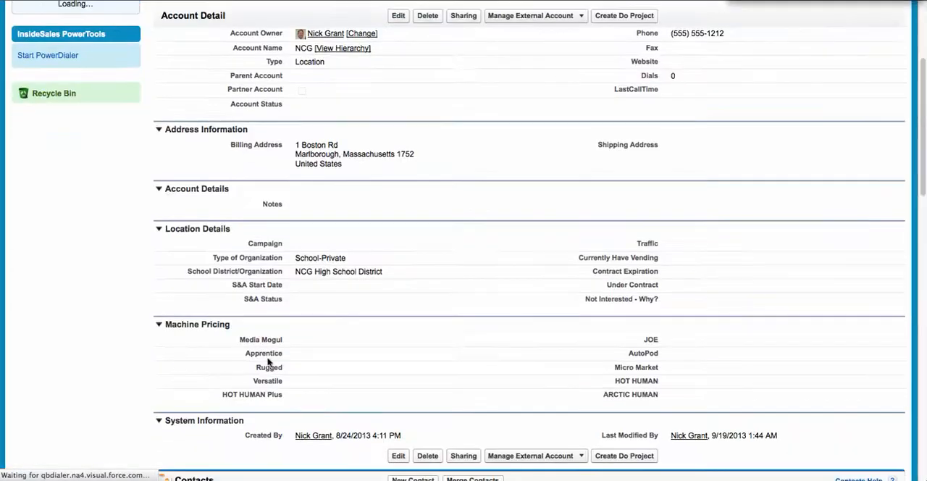
scroll(306, 322, "down", 1)
scroll(306, 322, "down", 6)
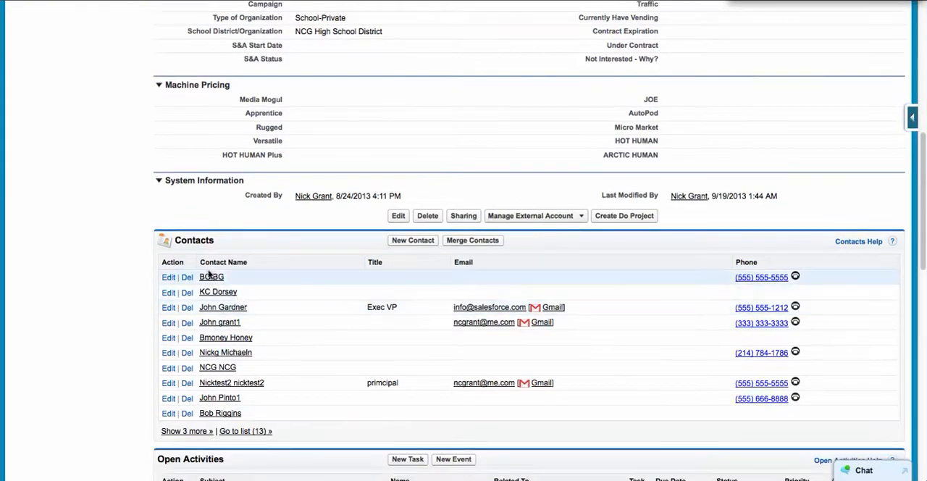
scroll(279, 326, "down", 3)
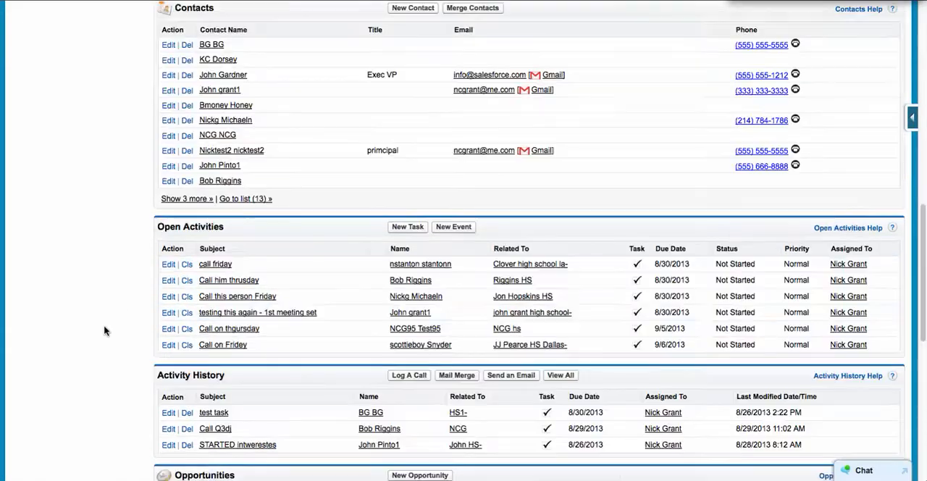
scroll(292, 319, "down", 2)
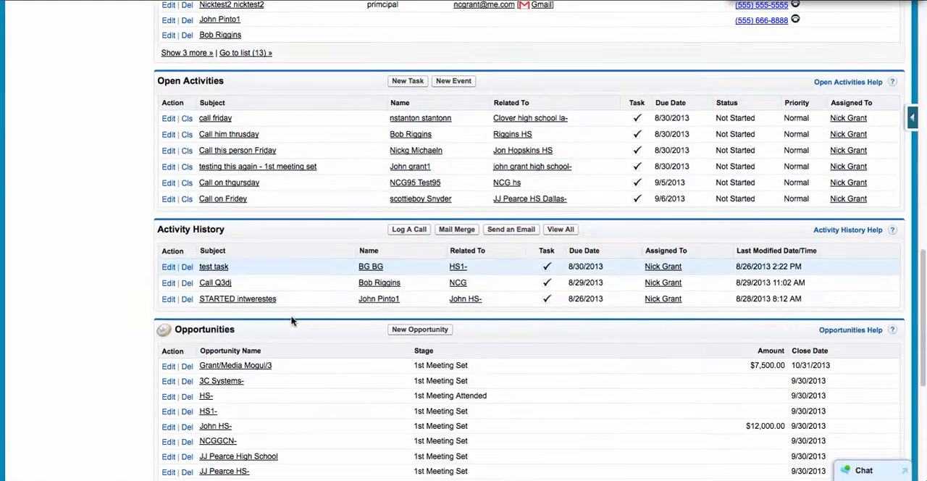
scroll(284, 306, "down", 3)
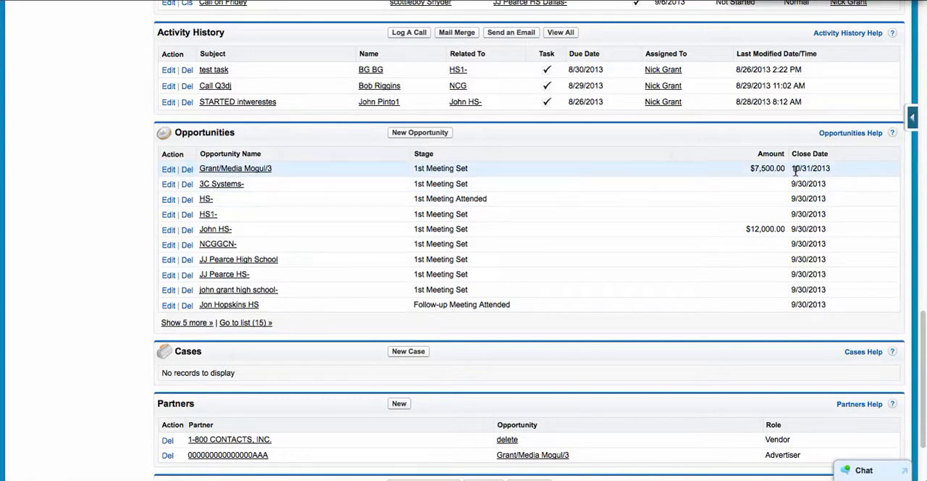
left_click_drag(795, 168, 837, 174)
scroll(310, 282, "down", 3)
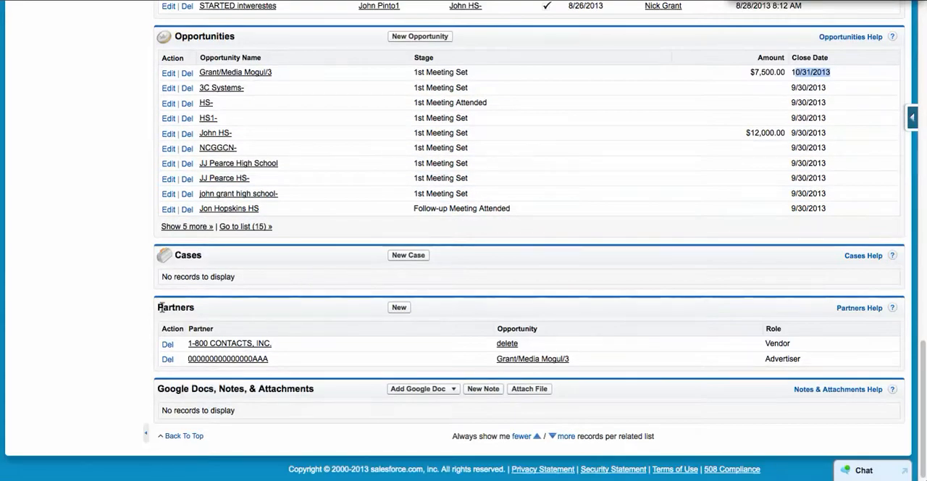
left_click_drag(159, 308, 200, 307)
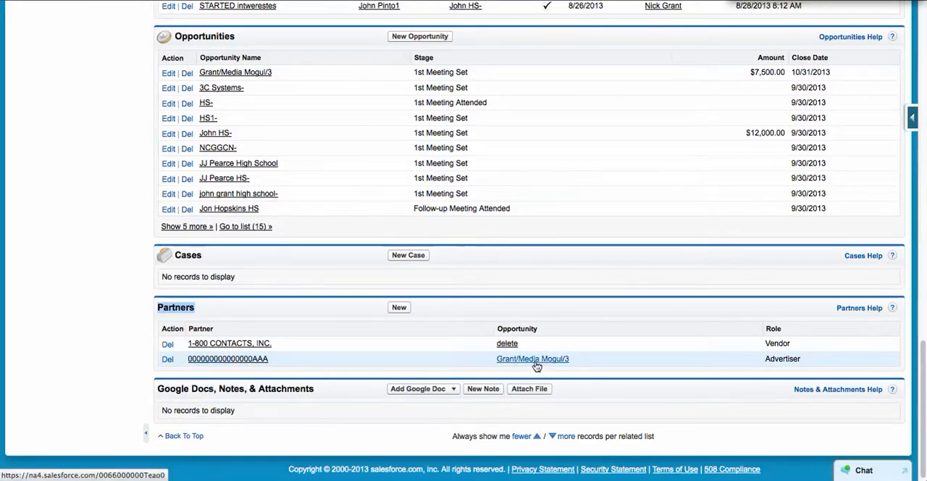
left_click_drag(767, 360, 808, 363)
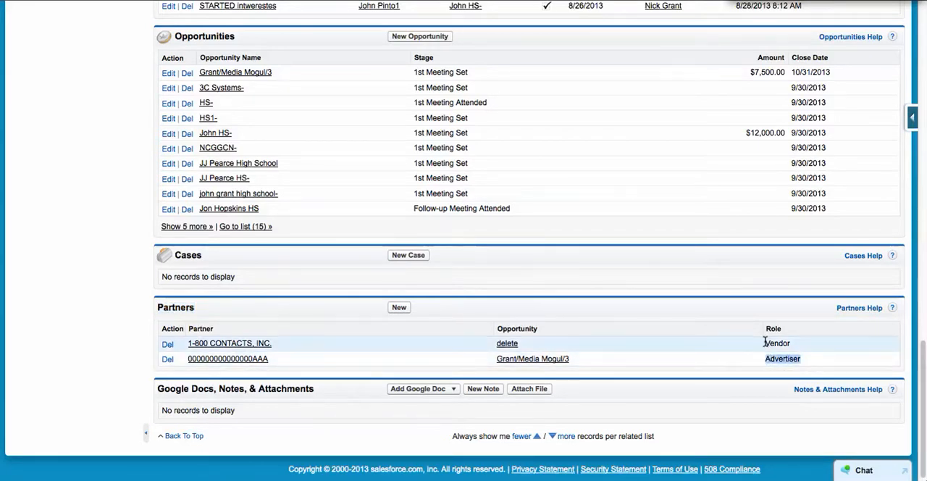
left_click_drag(765, 343, 794, 344)
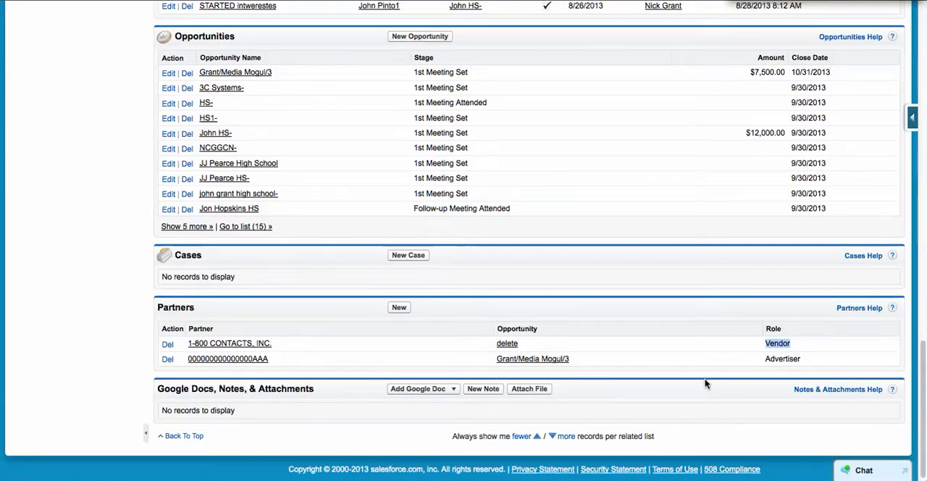
Step: Open the account of the partner with the Advertiser role, set its type to Franchisee, and save it
left_click(227, 360)
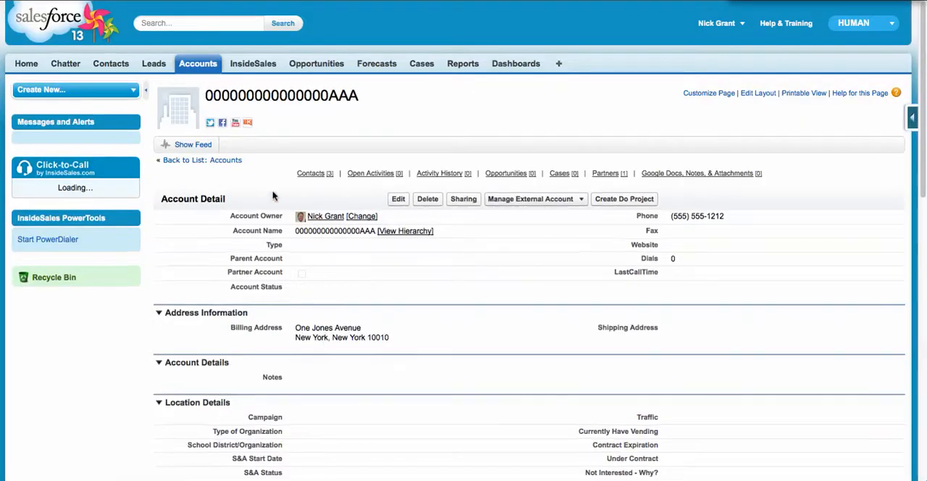
double_click(313, 250)
left_click(319, 247)
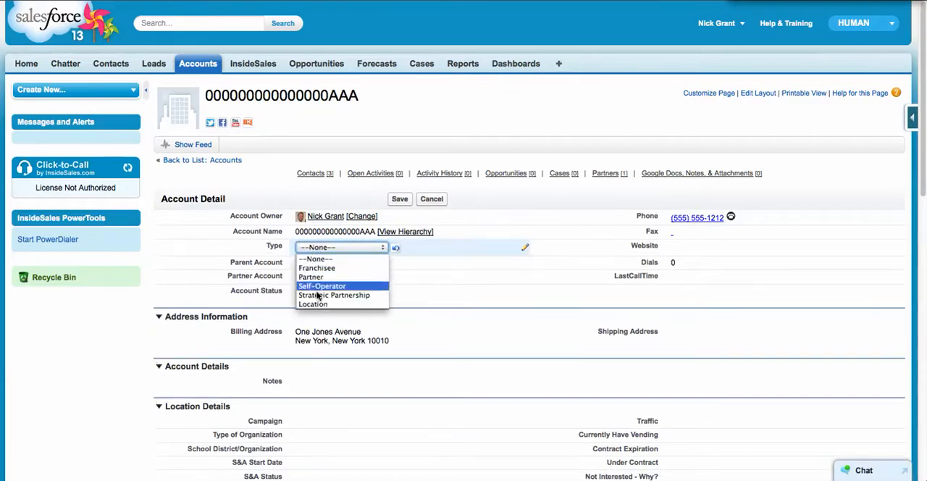
left_click(317, 268)
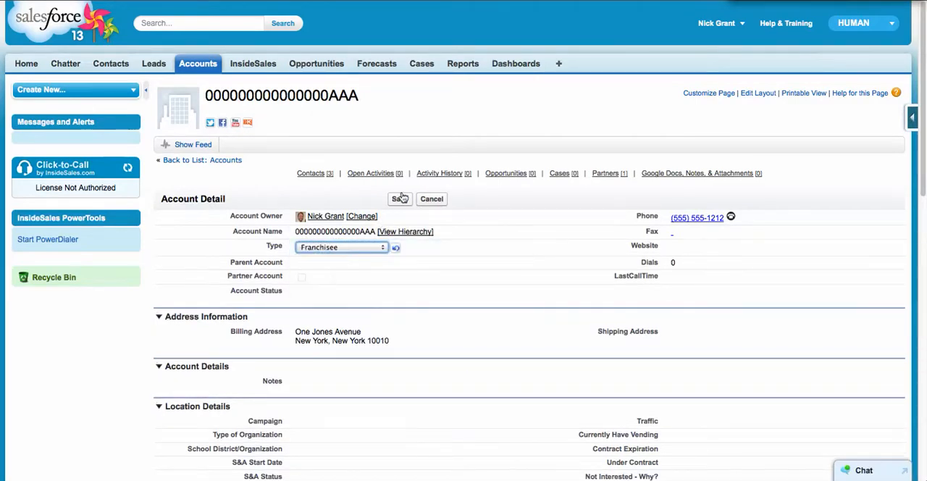
left_click(400, 198)
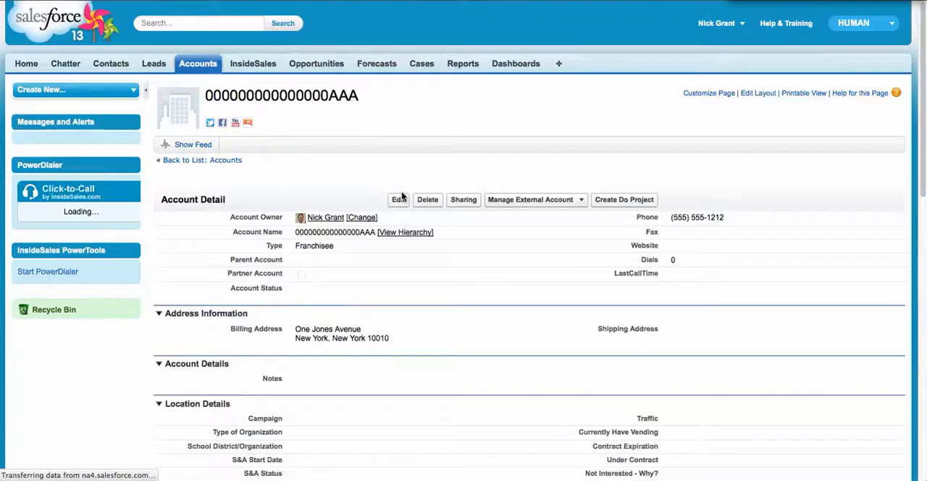
Step: Check the franchisee account's details and partners, and open the Media Mogul opportunity linked to its NCG partner entry
scroll(343, 309, "down", 3)
scroll(343, 309, "down", 6)
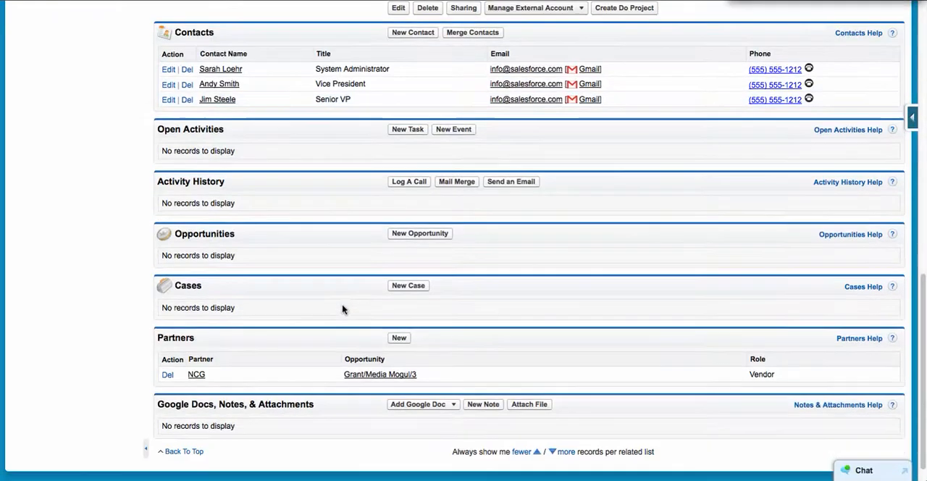
left_click_drag(197, 341, 137, 345)
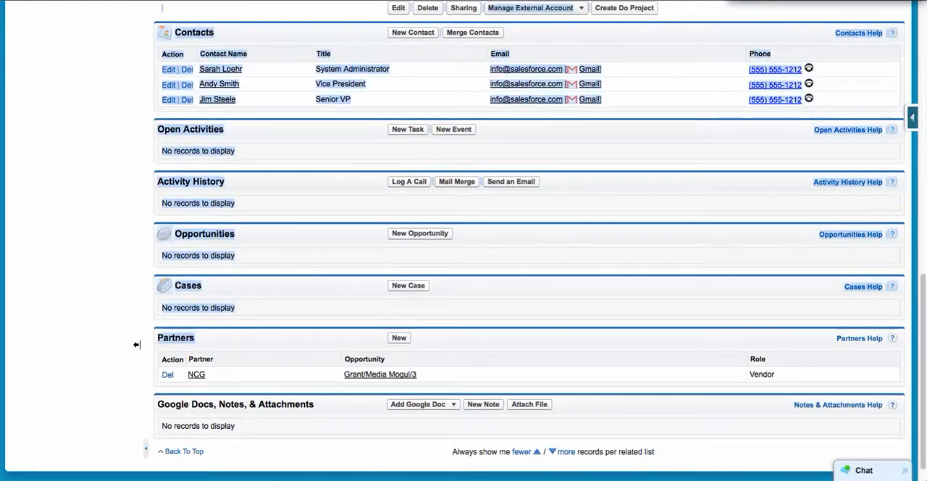
left_click(135, 340)
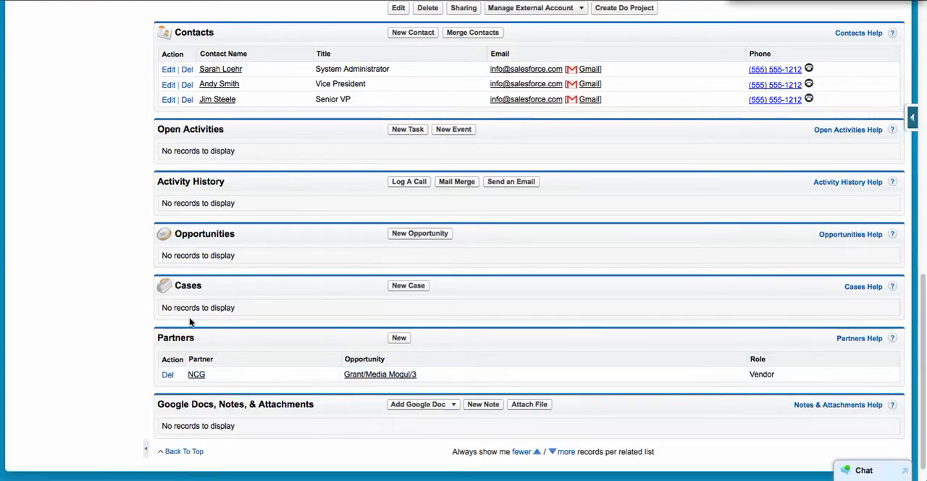
scroll(170, 273, "up", 10)
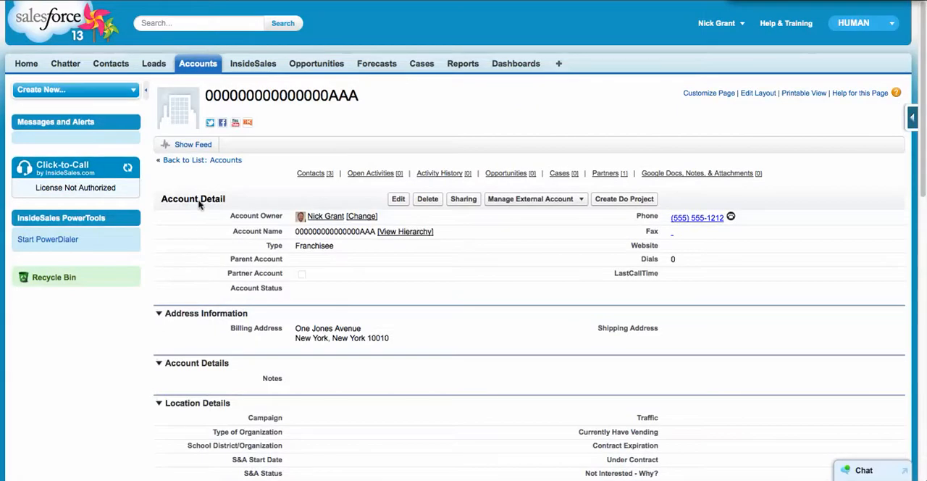
scroll(158, 290, "down", 10)
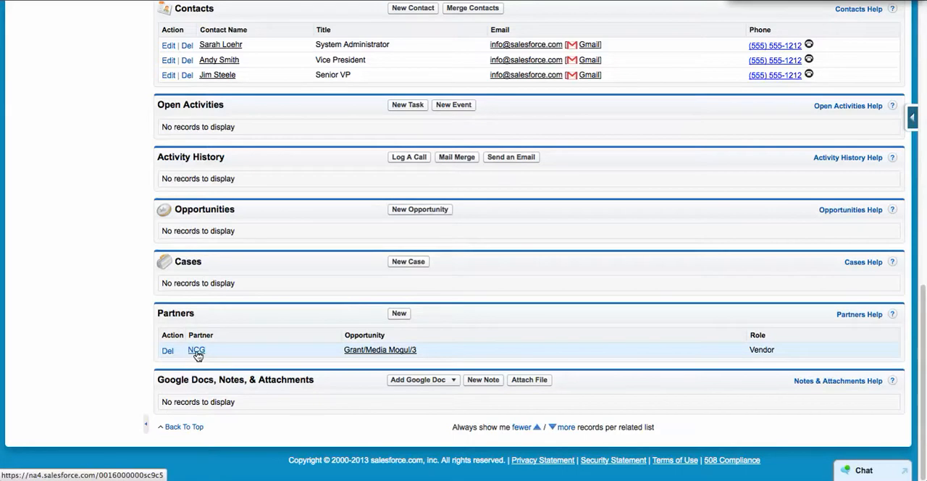
left_click(402, 352)
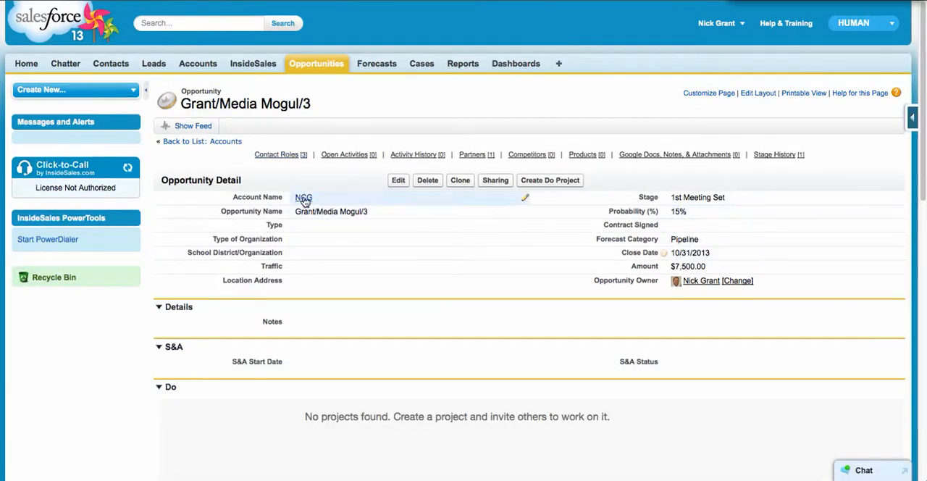
Step: Check the opportunity's linked account, partners and contact roles, and open the contact roles for editing
mouse_move(304, 201)
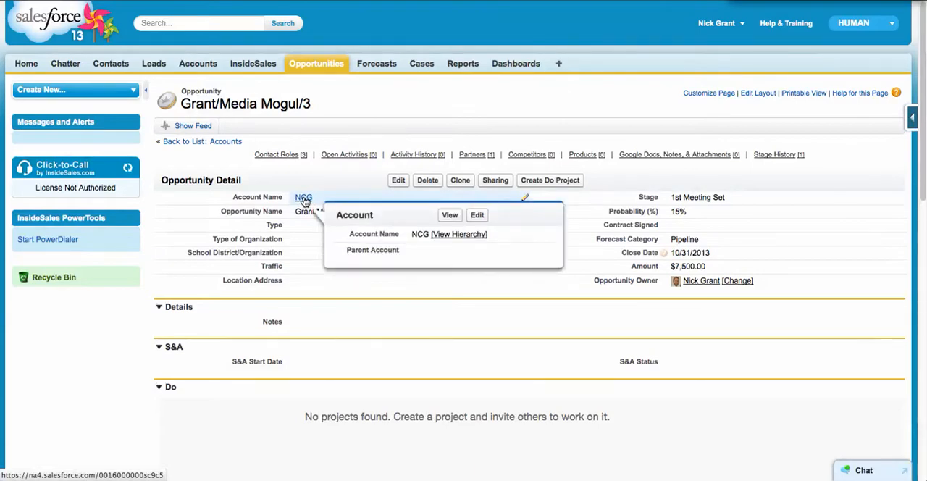
scroll(304, 284, "down", 10)
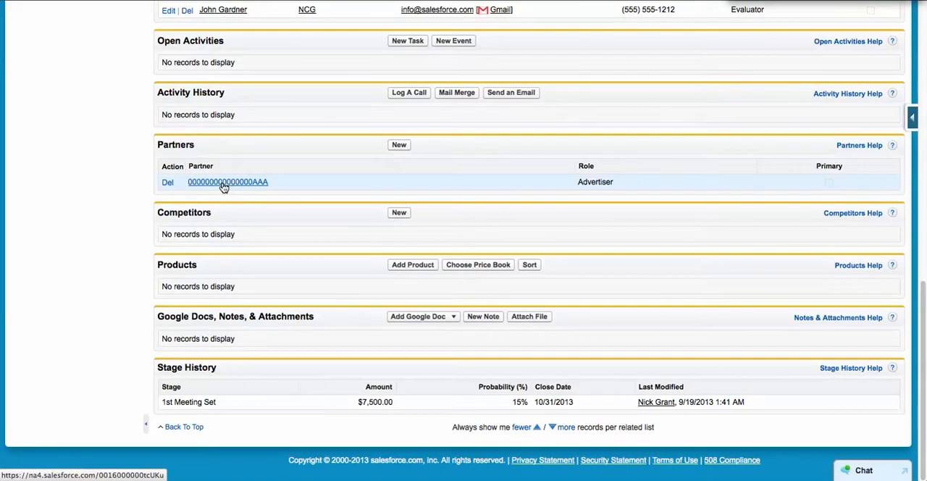
scroll(152, 191, "up", 3)
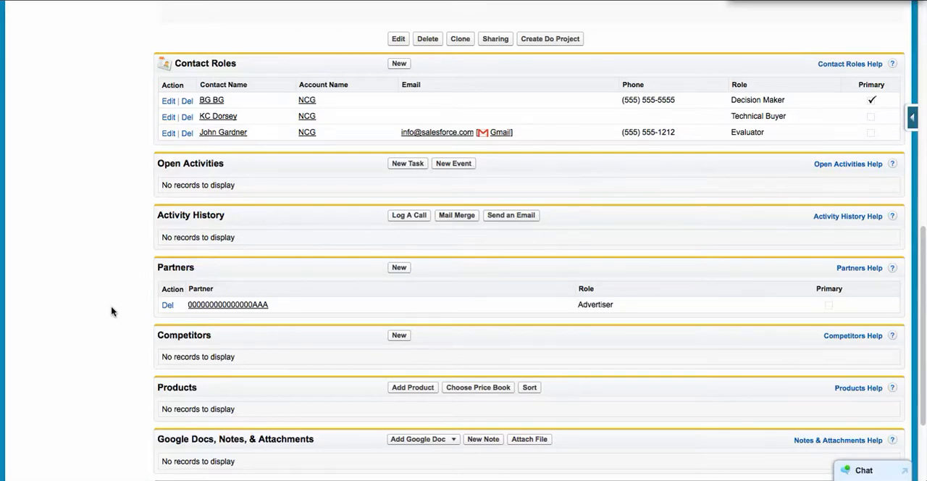
scroll(112, 305, "up", 1)
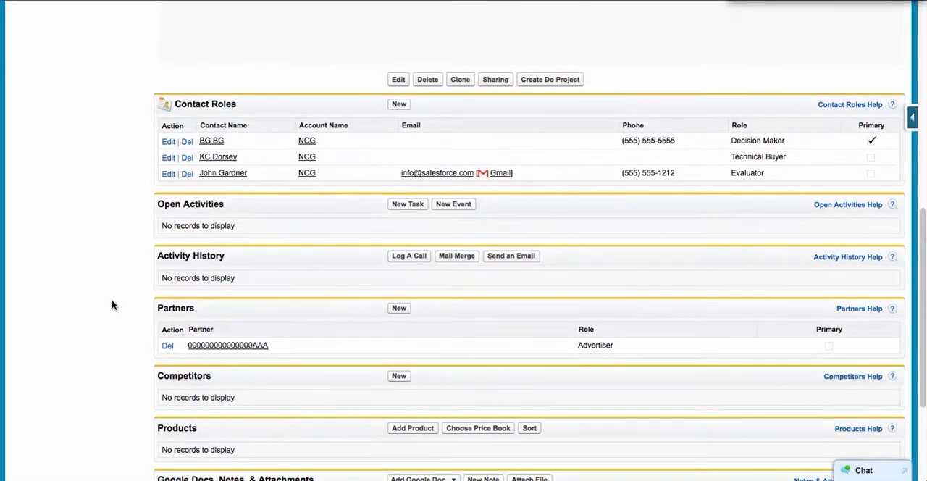
left_click(399, 105)
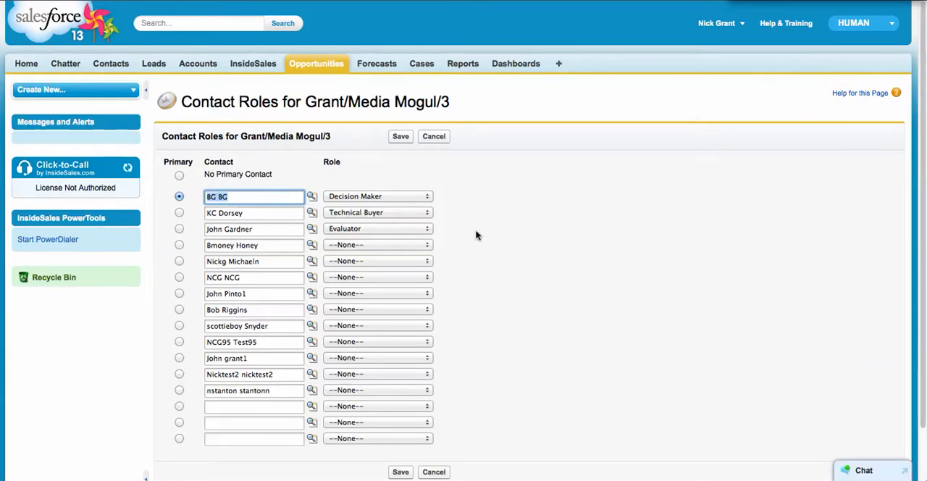
Step: Leave the contact roles without saving, open the opportunity's linked NCG account, and view its full contact list
scroll(477, 234, "down", 2)
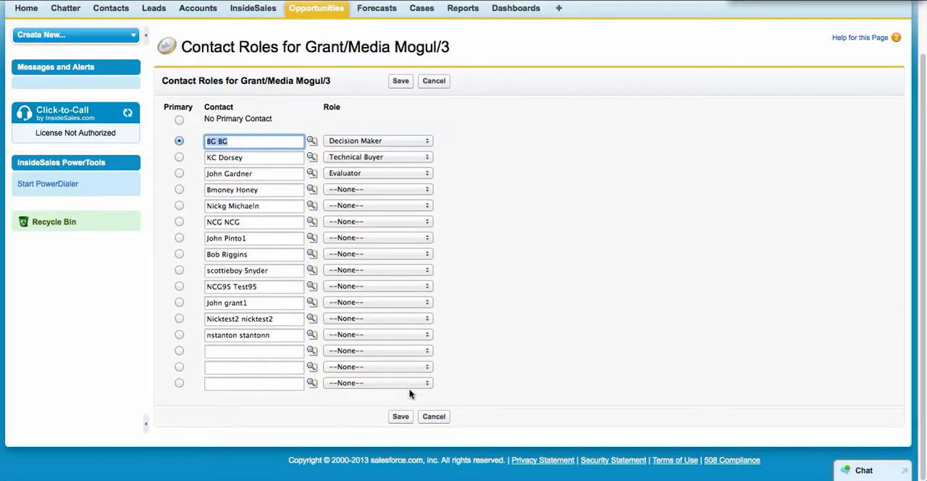
left_click(430, 416)
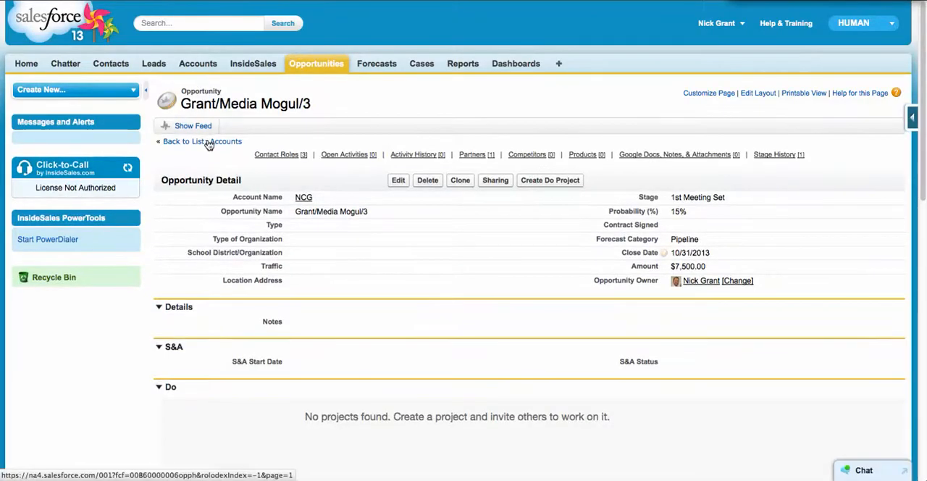
left_click(302, 198)
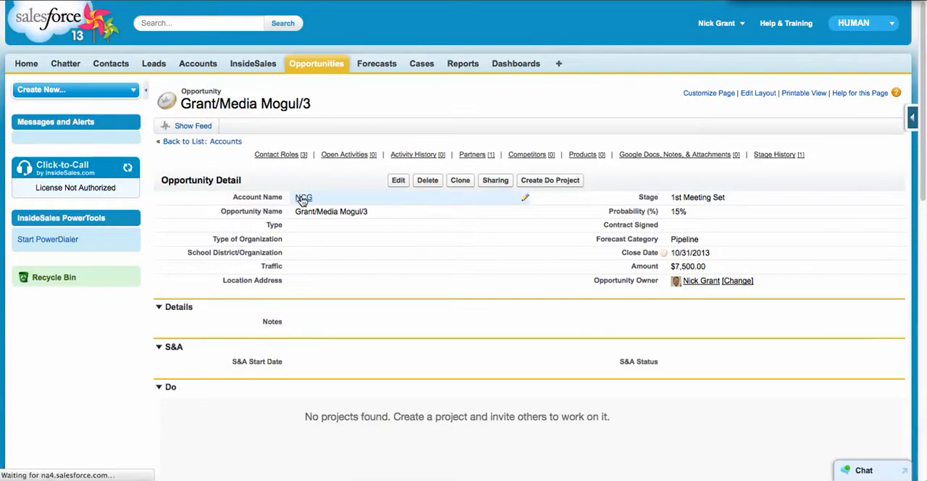
scroll(378, 304, "down", 5)
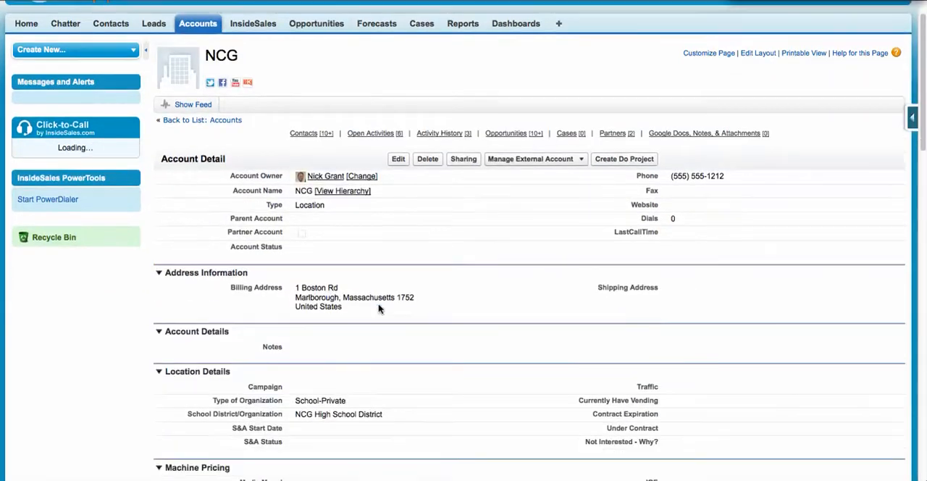
scroll(378, 309, "down", 3)
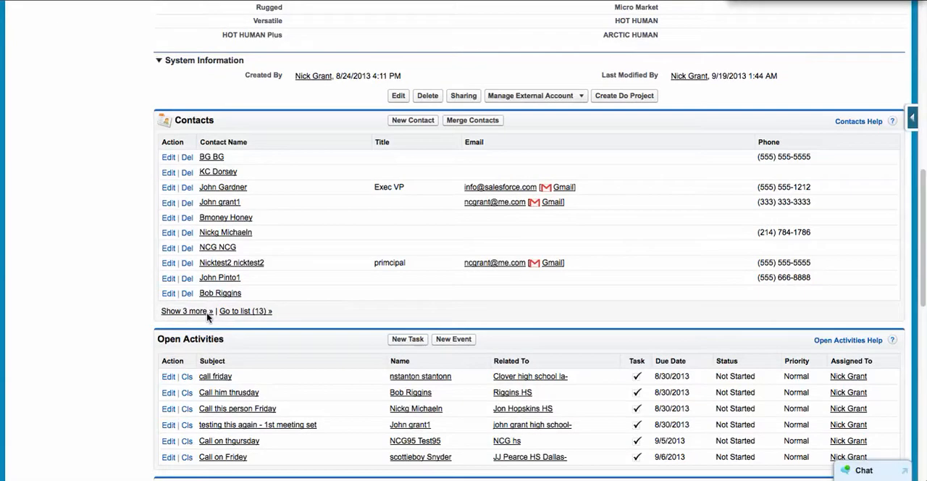
left_click(240, 312)
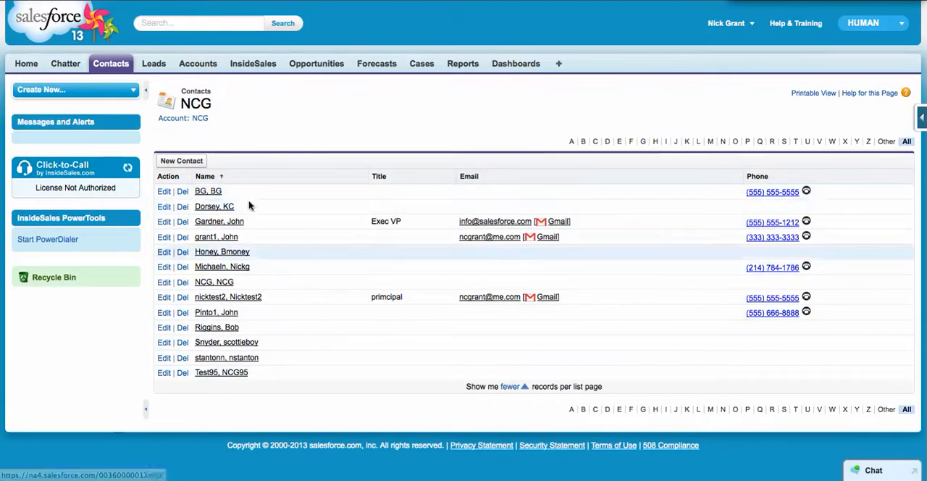
Step: Return to the NCG account, check its activities and opportunities, and open the Grant/Media Mogul/3 opportunity
left_click(195, 122)
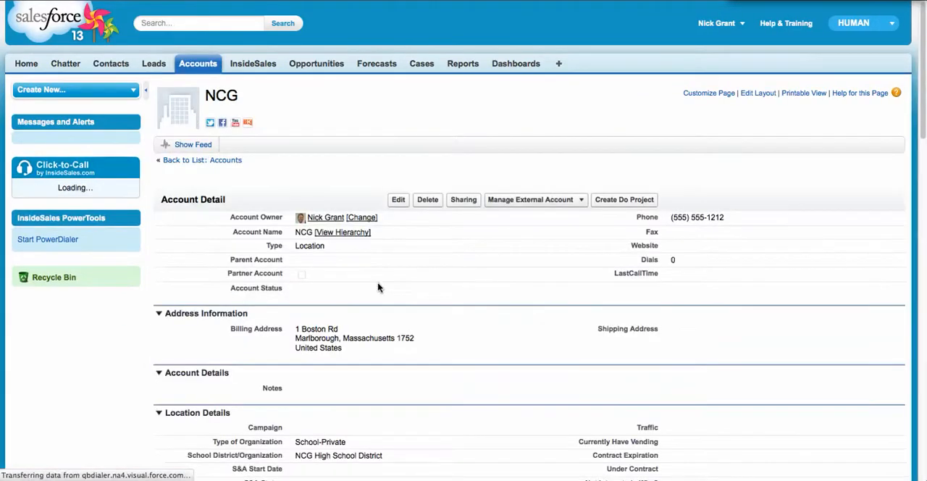
scroll(377, 288, "down", 3)
scroll(378, 287, "down", 10)
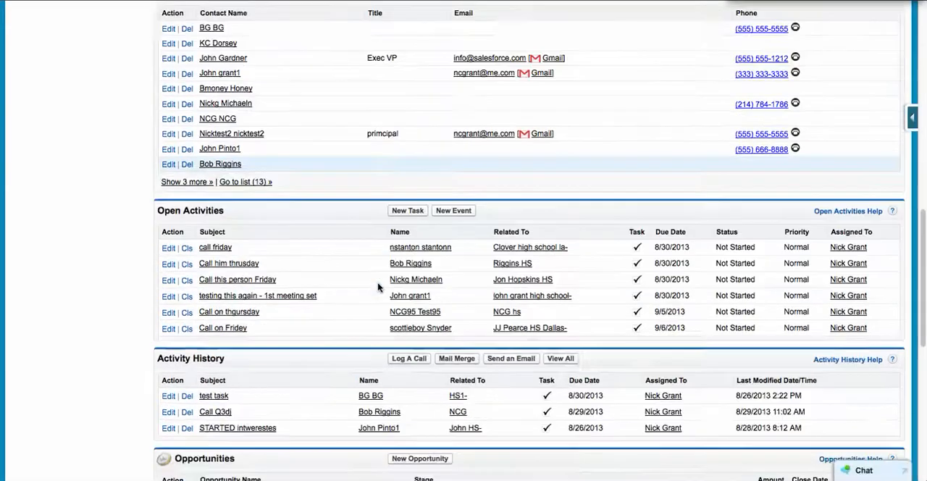
scroll(377, 288, "down", 7)
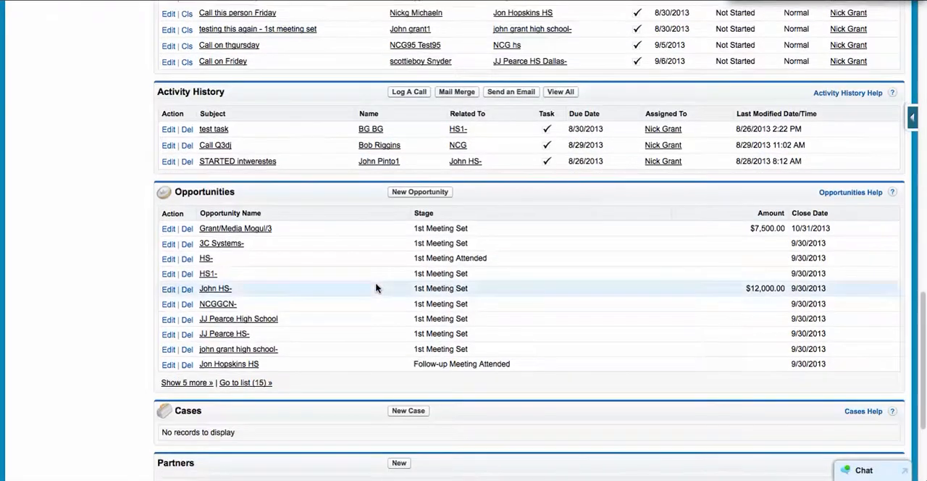
scroll(331, 245, "up", 4)
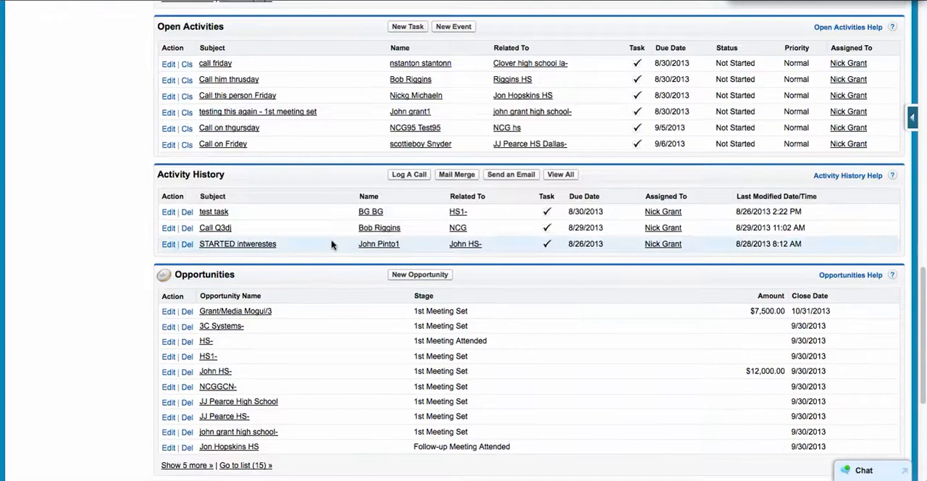
scroll(331, 243, "down", 3)
left_click(251, 179)
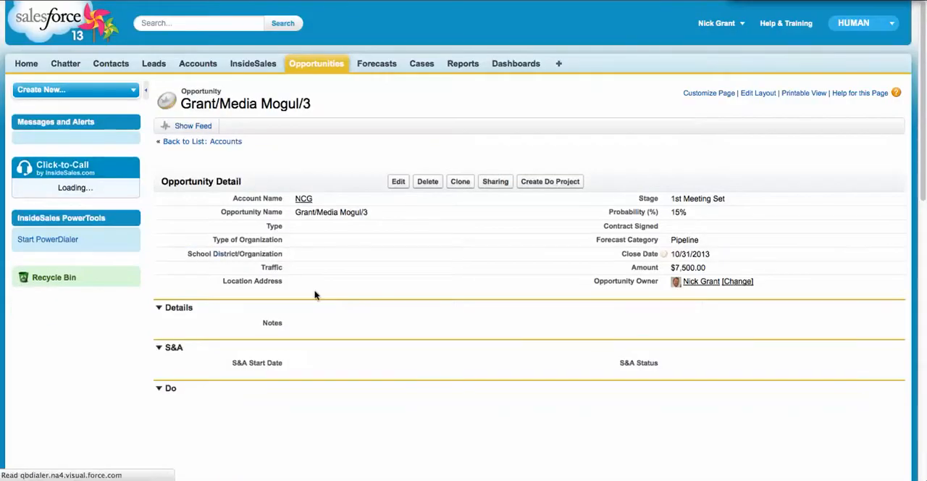
Step: Open the opportunity's contact roles for editing and set the third contact's role to Influencer
scroll(314, 294, "down", 5)
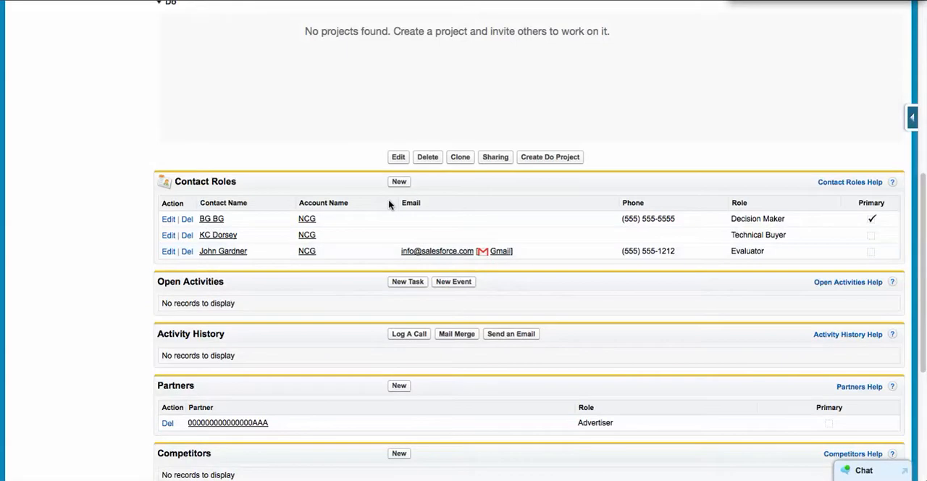
left_click(399, 183)
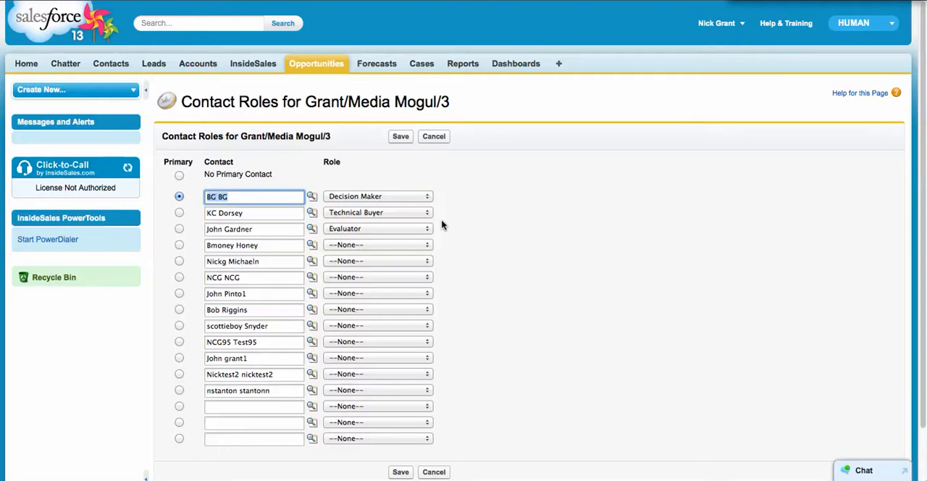
left_click(408, 229)
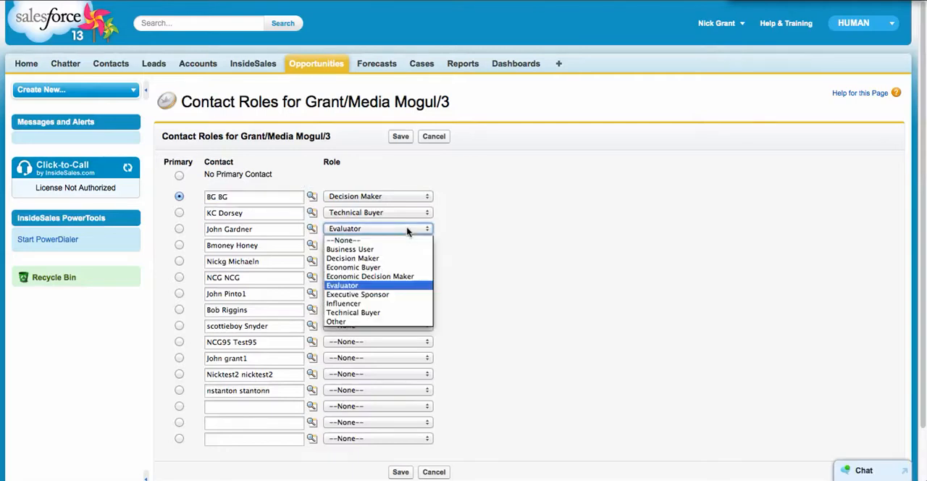
left_click(354, 303)
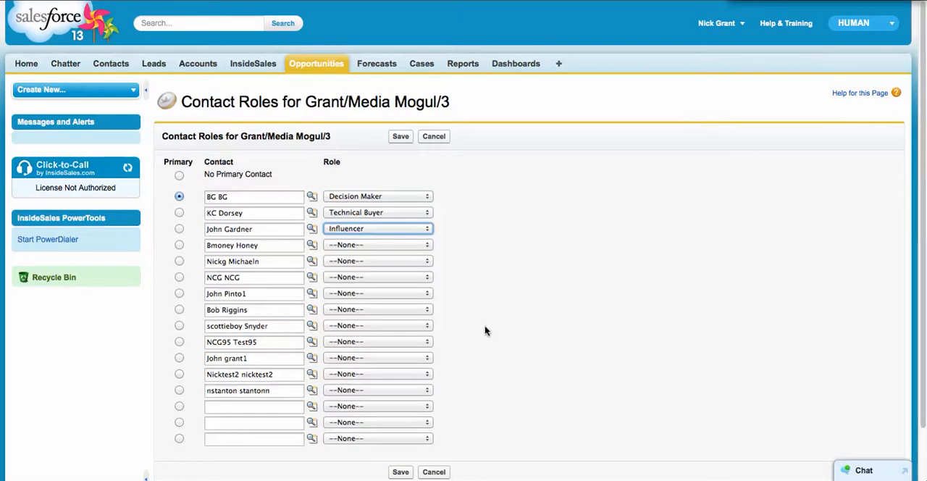
Step: Look up the primary contact for the first empty contact row, assign the Influencer role there, and save the contact roles
scroll(483, 329, "down", 1)
left_click(313, 378)
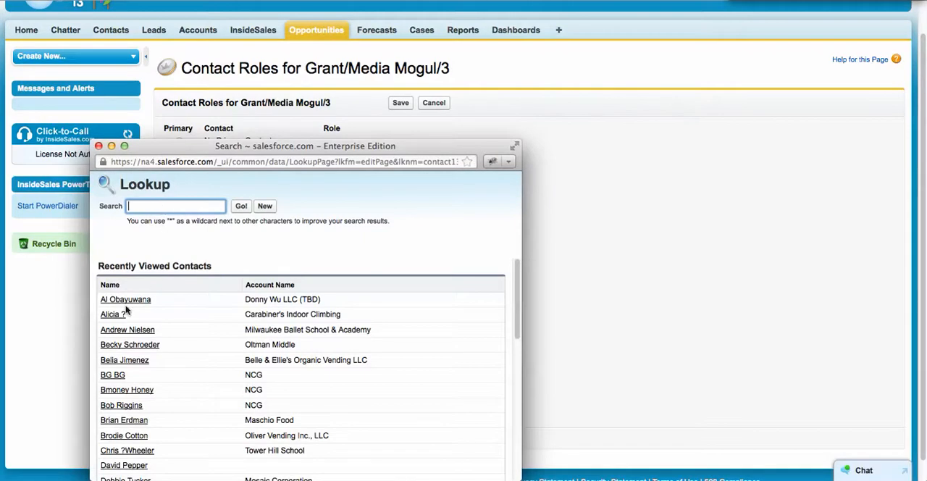
left_click(112, 375)
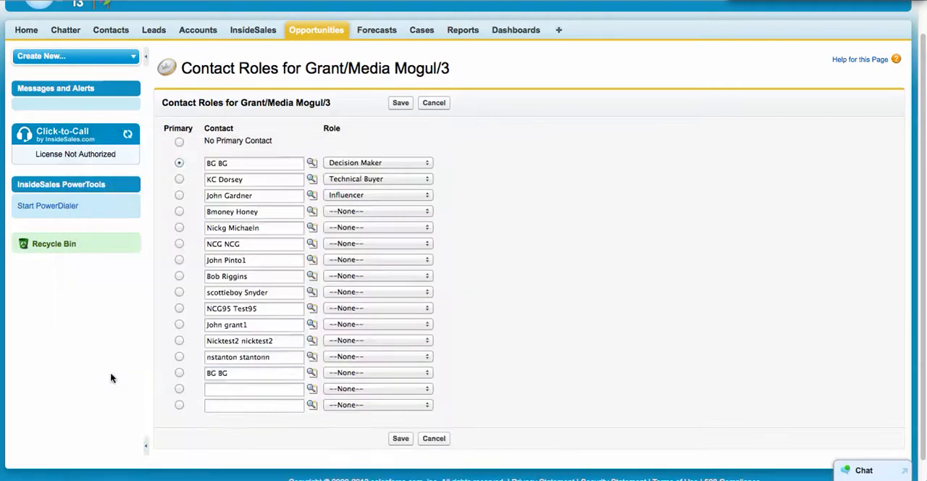
left_click(370, 376)
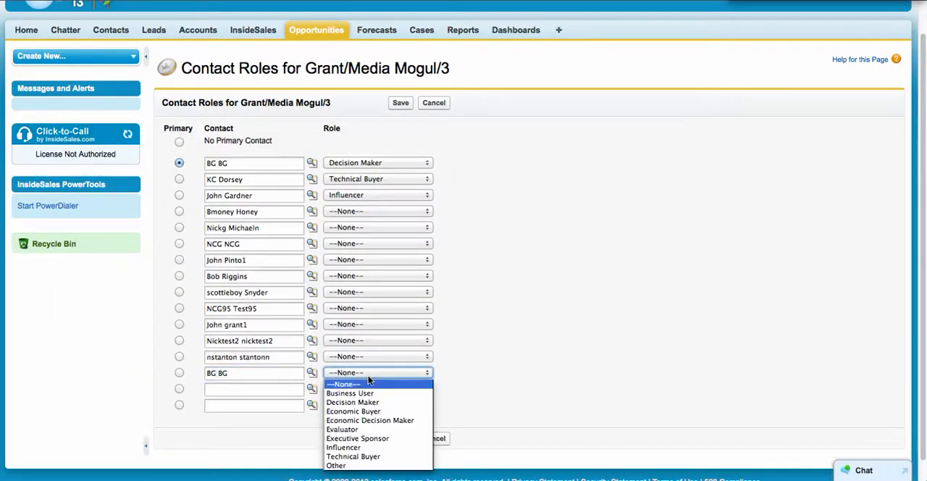
left_click(357, 447)
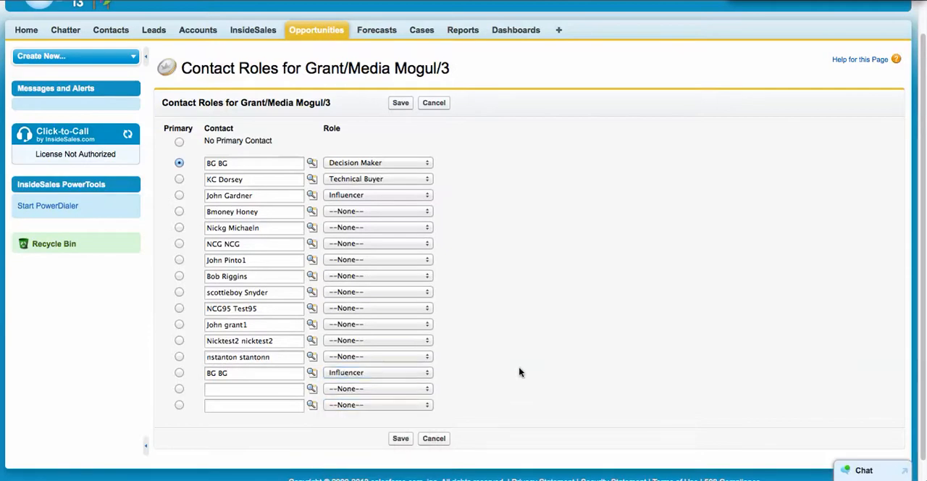
left_click(402, 439)
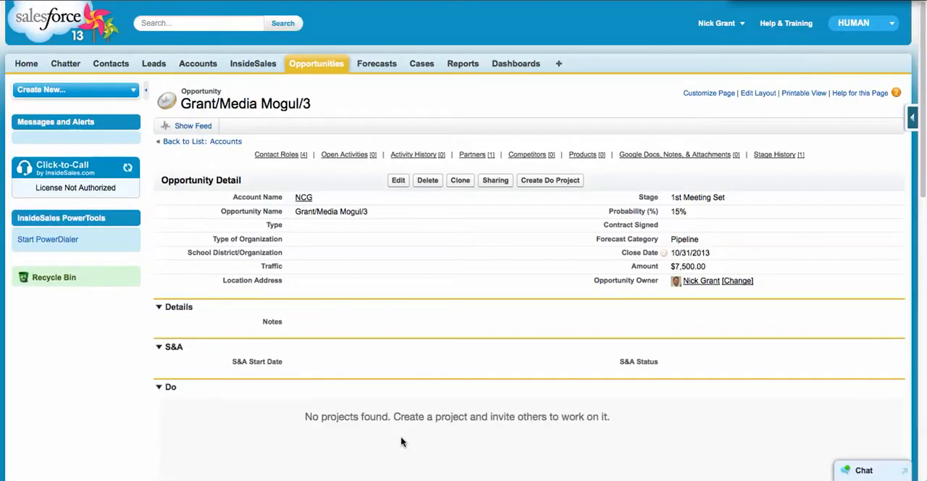
Step: Check the opportunity's contact roles and partners, and open the account of the partner with the Advertiser role
scroll(362, 342, "down", 5)
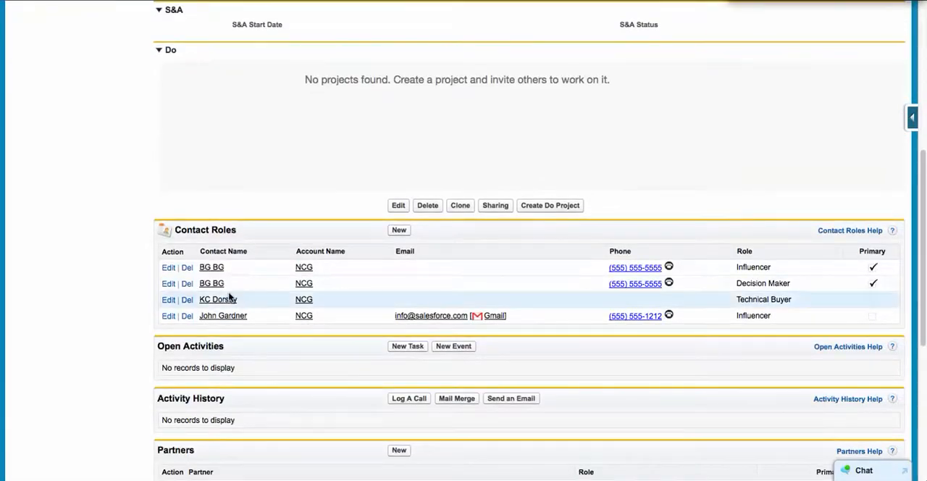
left_click_drag(737, 268, 774, 270)
scroll(660, 304, "down", 3)
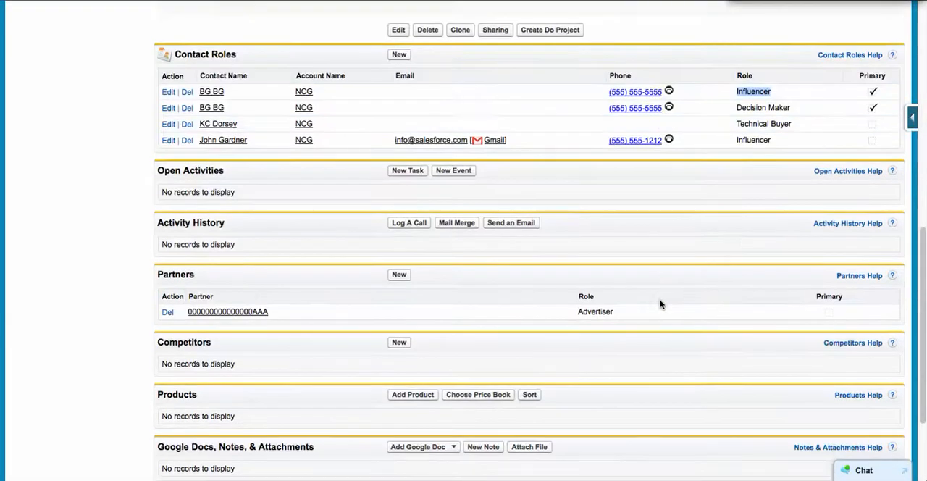
scroll(660, 304, "down", 2)
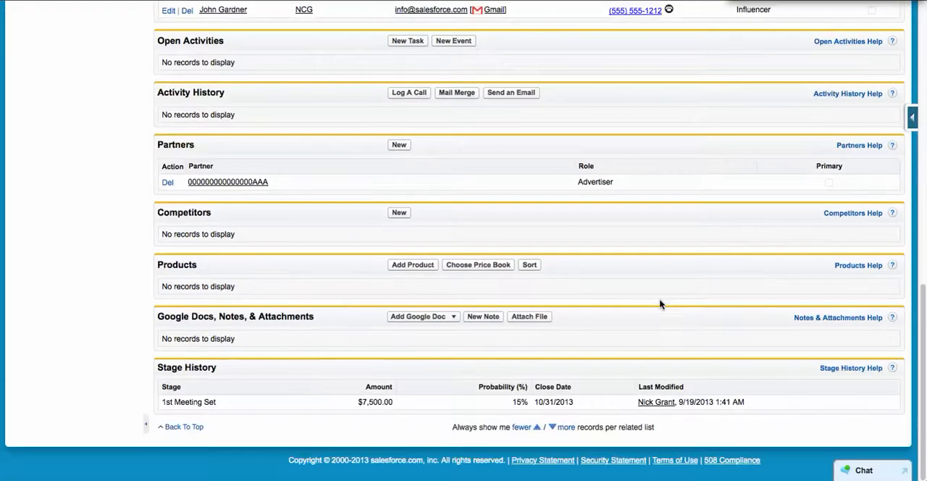
left_click(227, 186)
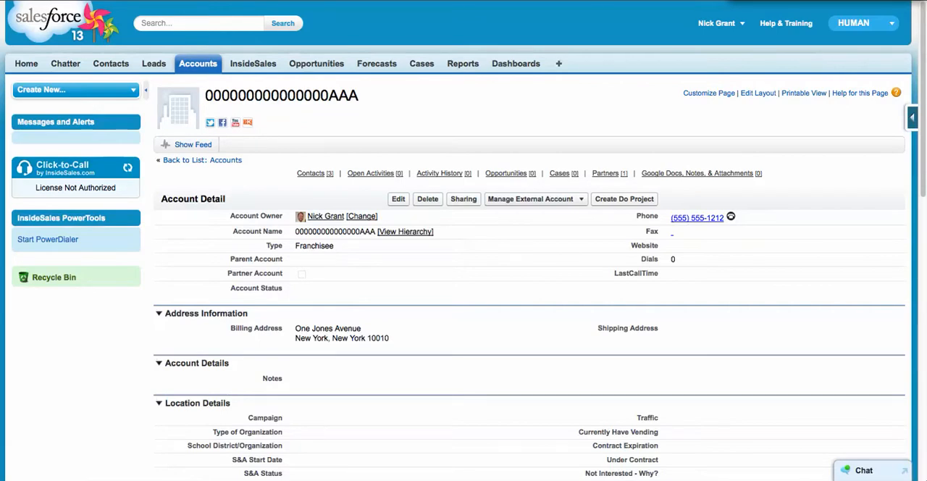
Step: Open the testcall lead from the recent leads and examine its detail, LDA, vending status and S&A sections
left_click(162, 69)
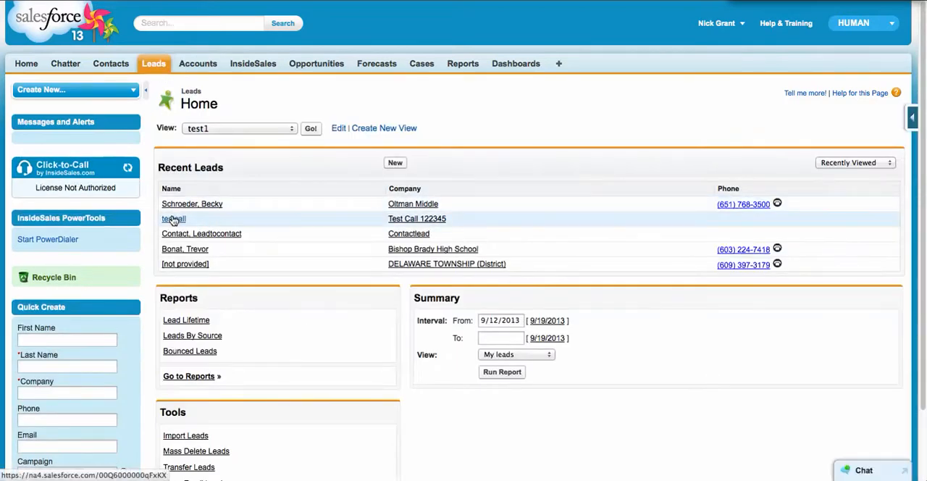
left_click(173, 219)
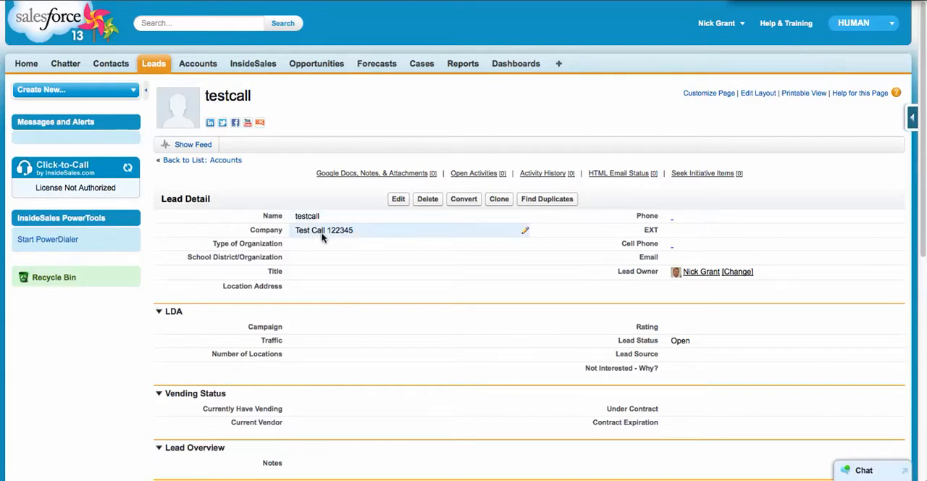
scroll(323, 259, "down", 3)
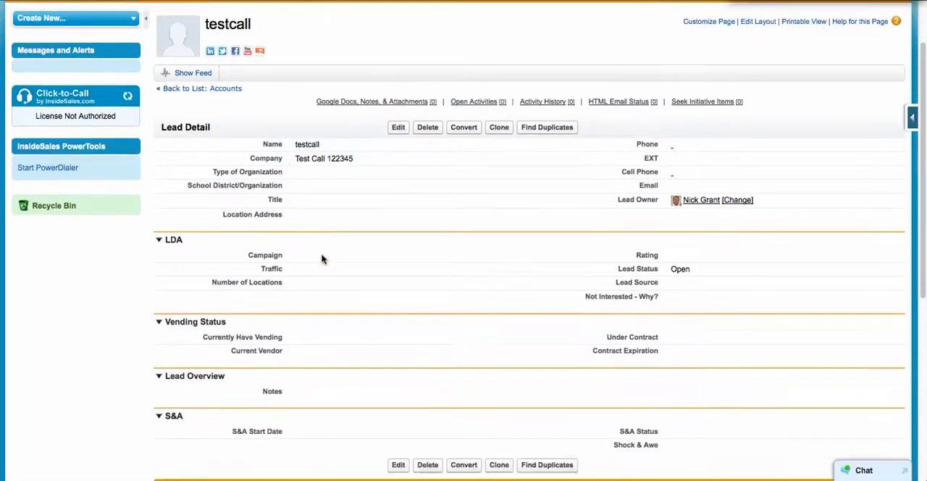
scroll(323, 258, "down", 2)
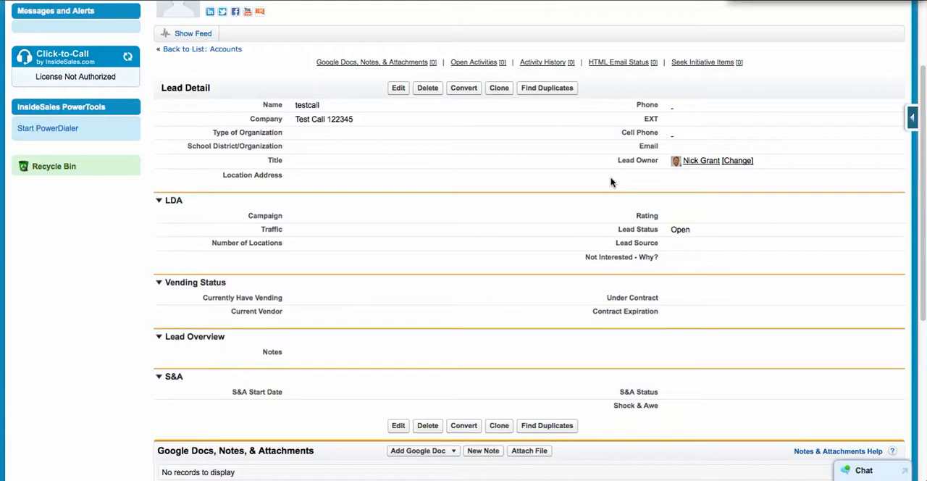
scroll(516, 179, "down", 1)
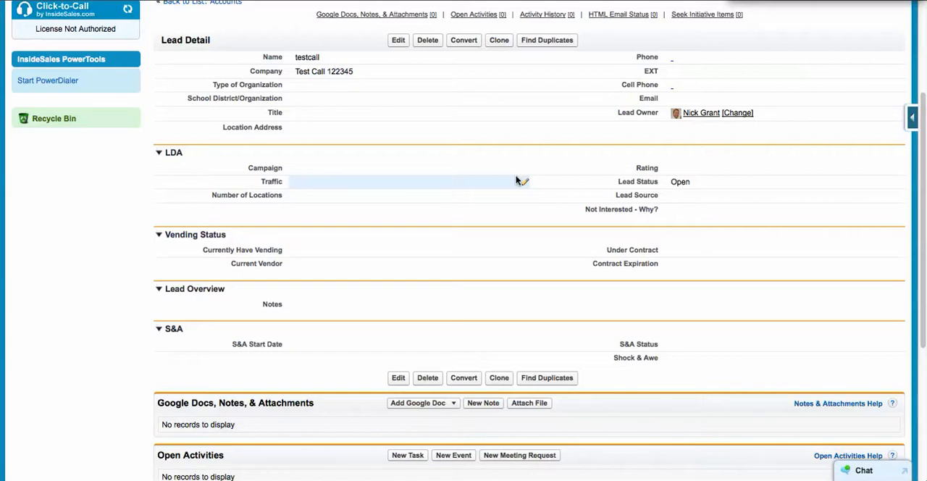
scroll(518, 180, "up", 3)
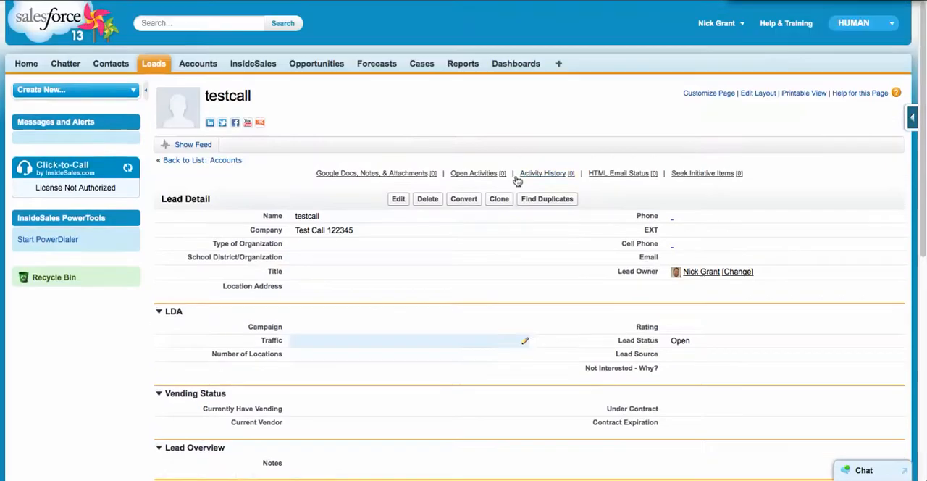
Step: Quick-create a new account named NCG from the accounts home page and check the recent accounts list
left_click(206, 65)
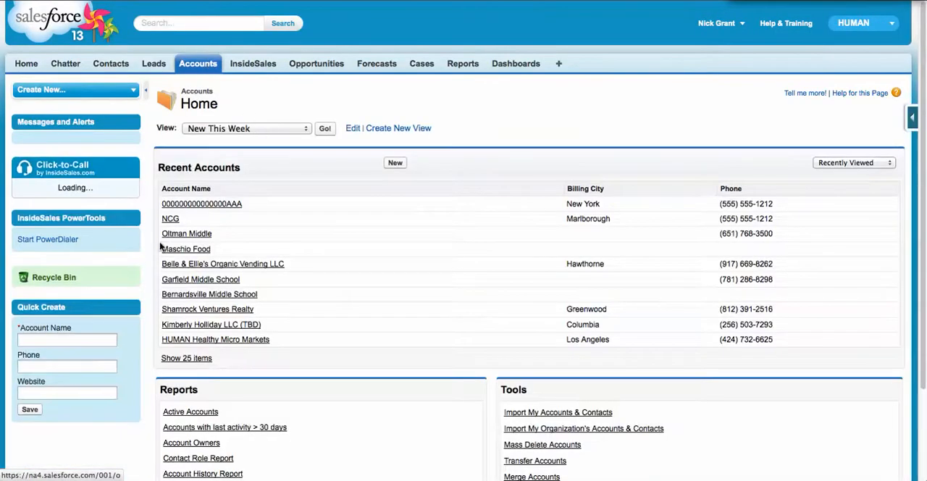
left_click(76, 339)
type("ncg")
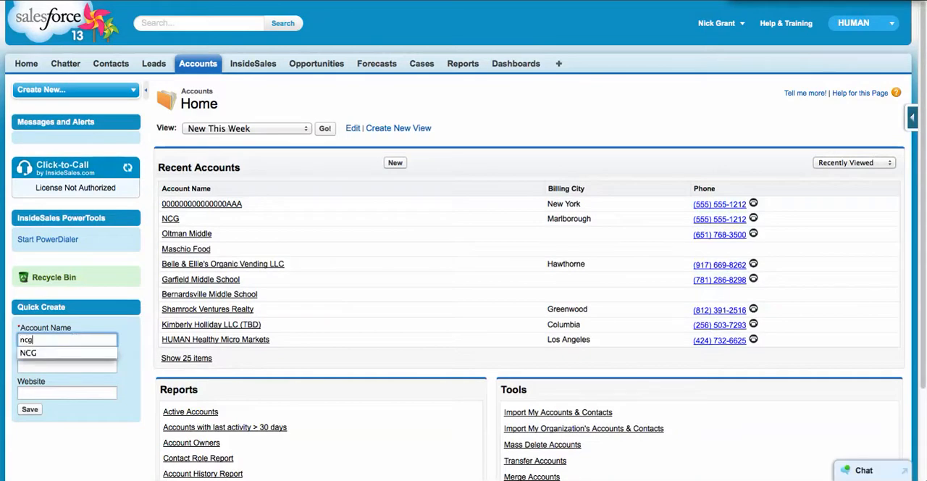
left_click(32, 353)
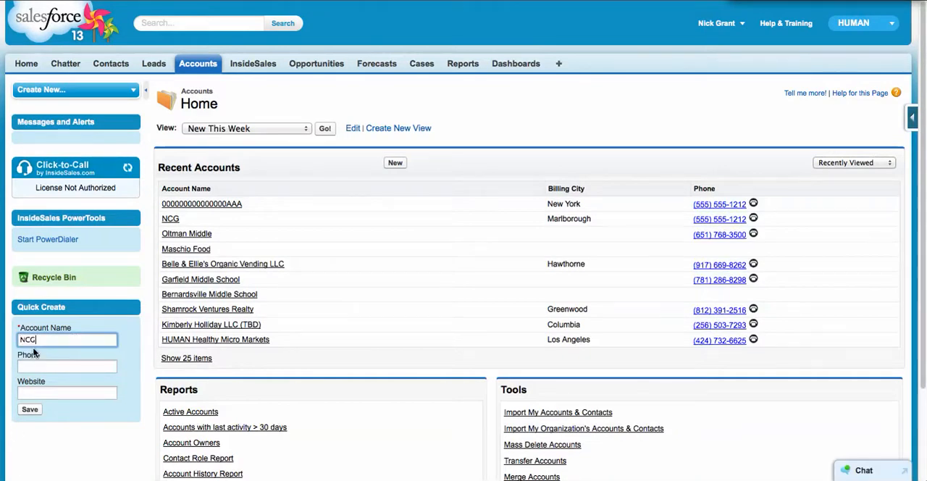
left_click(30, 410)
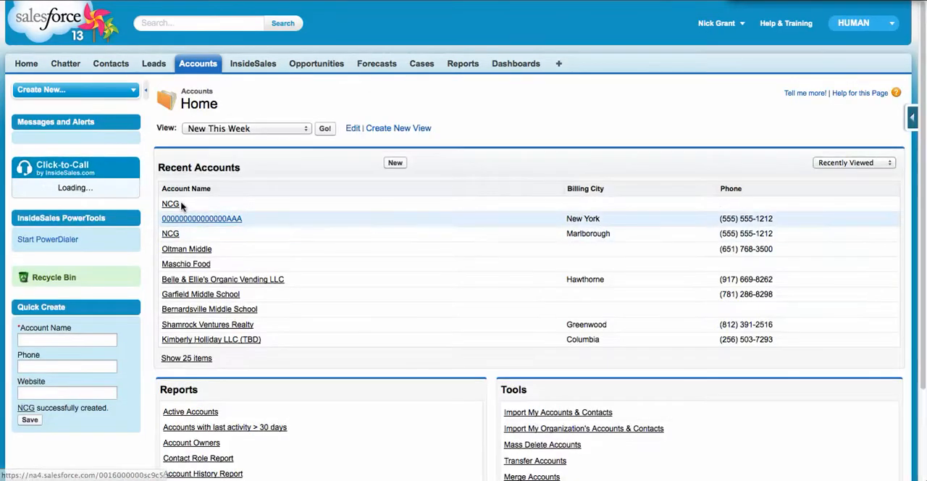
scroll(326, 296, "down", 2)
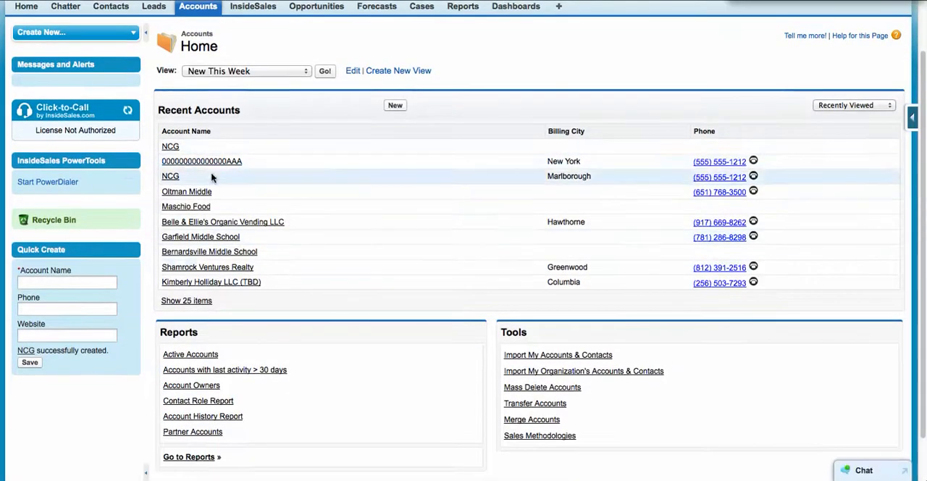
Step: Start an account merge, find accounts matching "ncg", and proceed with both NCG records selected
scroll(424, 315, "down", 1)
scroll(424, 315, "down", 1)
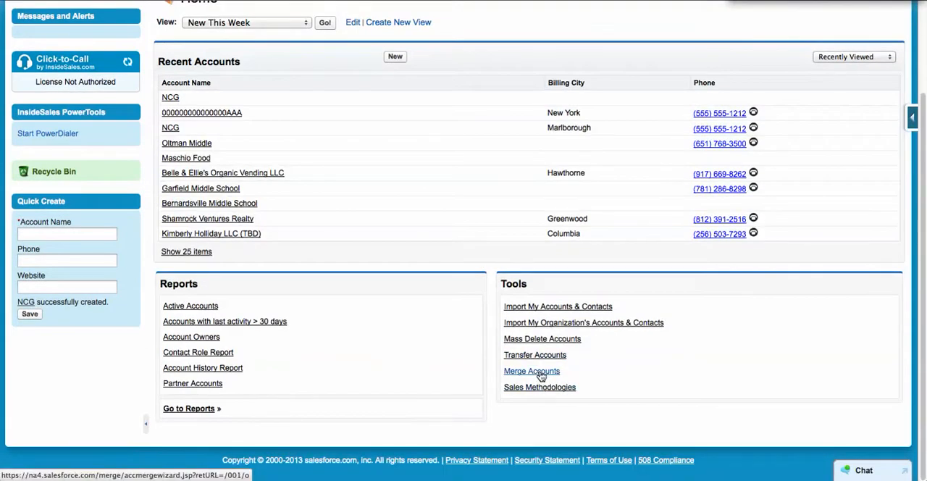
left_click(538, 372)
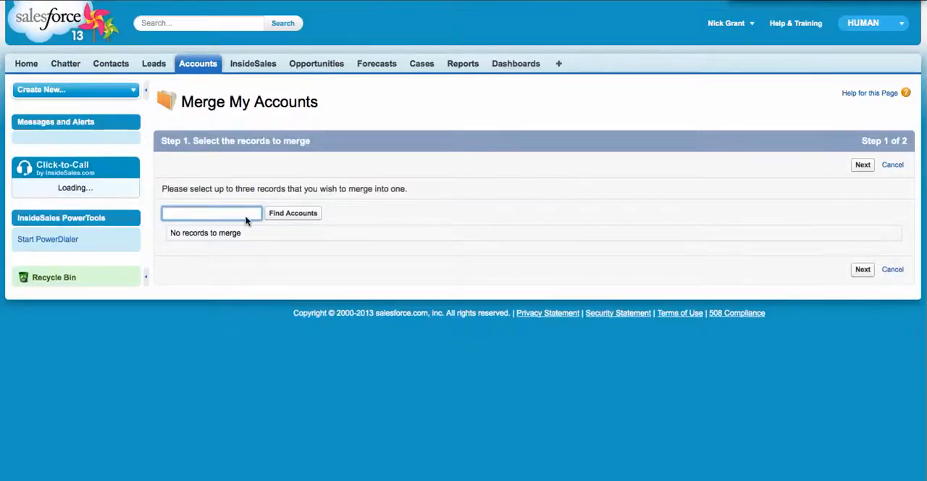
type("ncg")
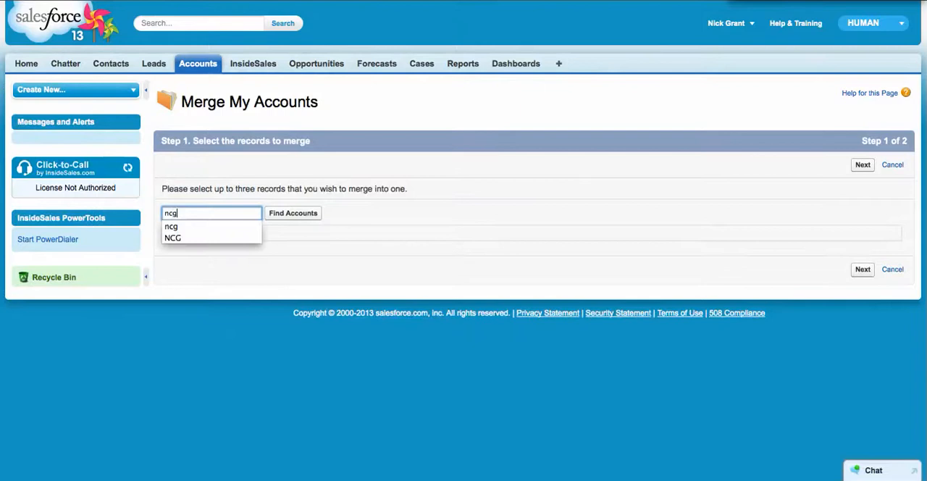
left_click(289, 215)
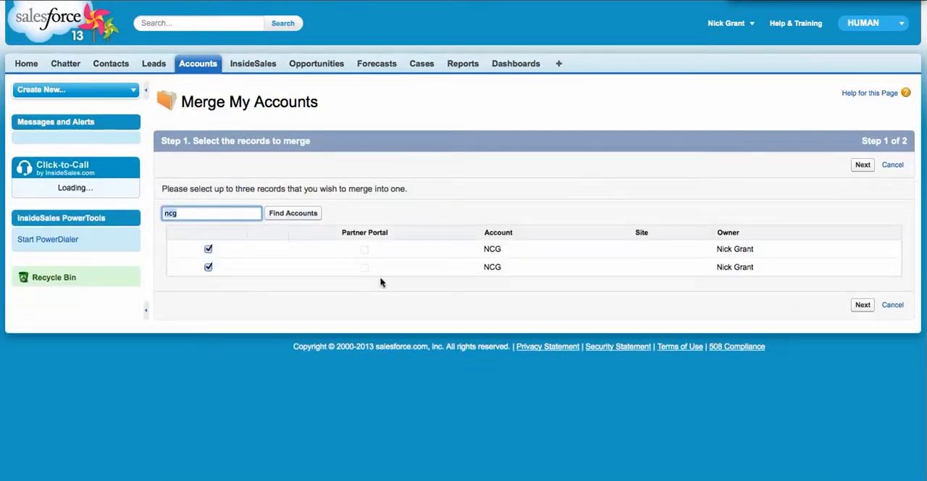
left_click(863, 305)
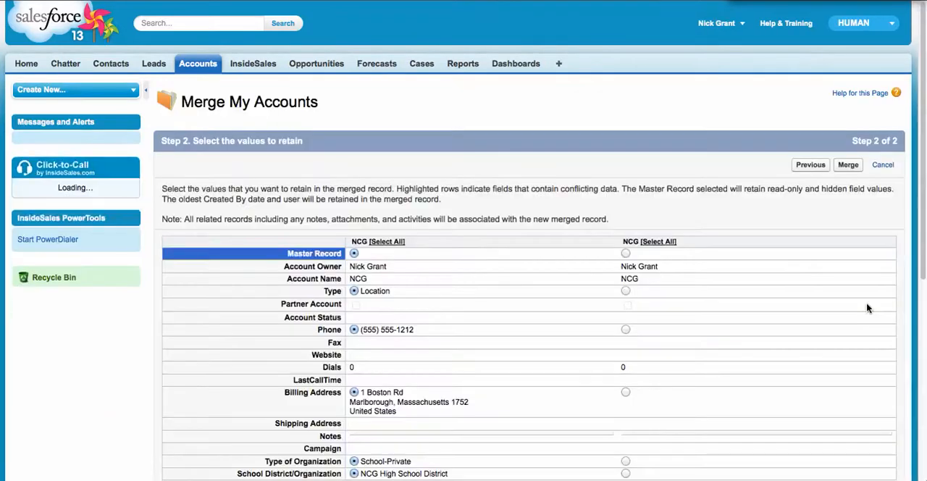
Step: Review the values to retain and merge the two NCG accounts, keeping the Marlborough record as master
scroll(762, 267, "down", 3)
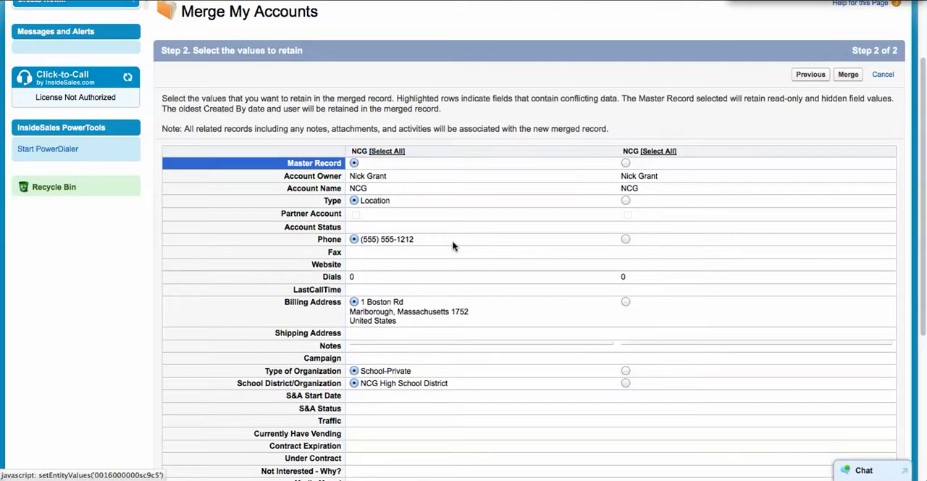
scroll(531, 288, "down", 4)
scroll(531, 288, "up", 1)
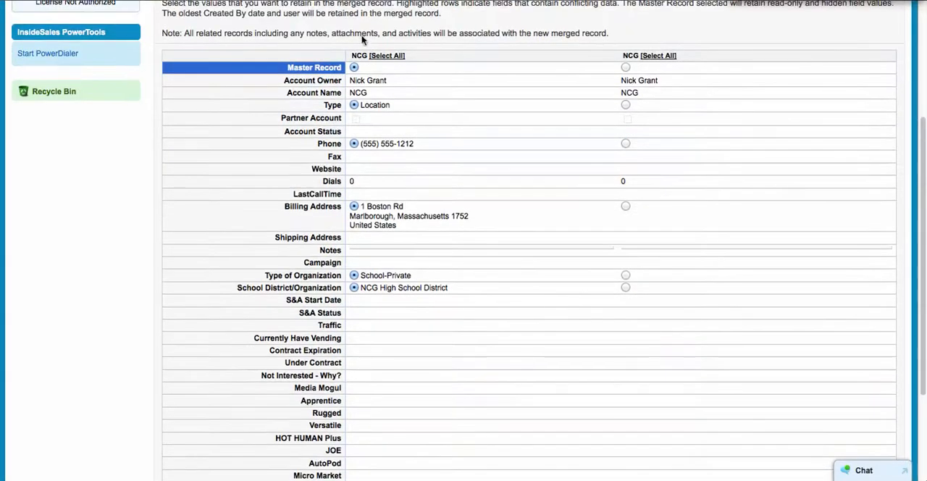
scroll(480, 164, "down", 4)
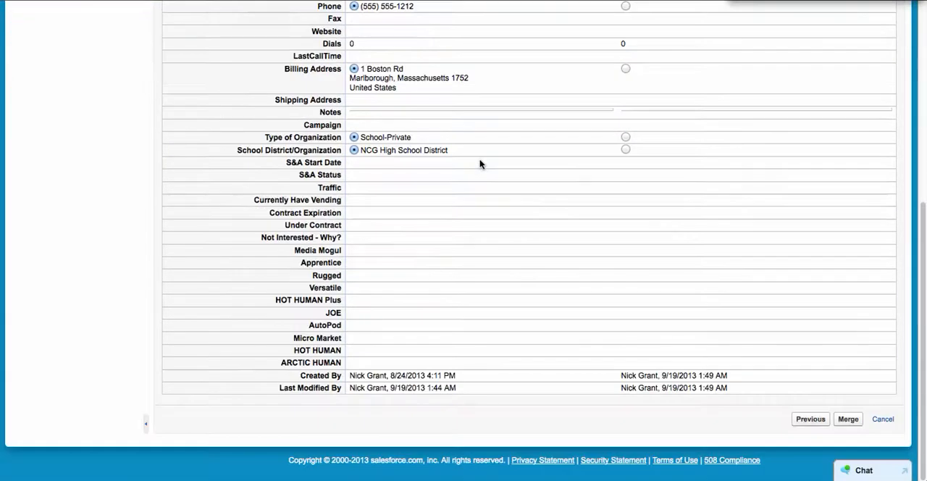
scroll(478, 189, "up", 1)
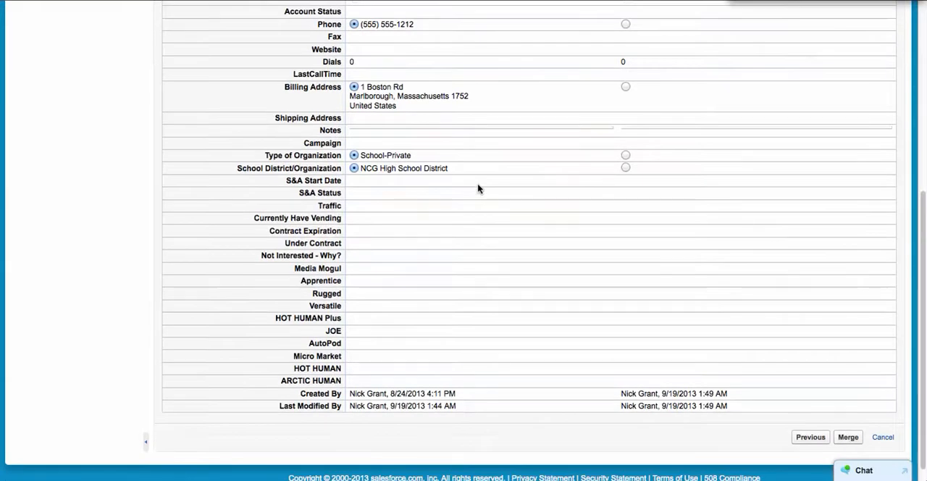
scroll(478, 189, "up", 8)
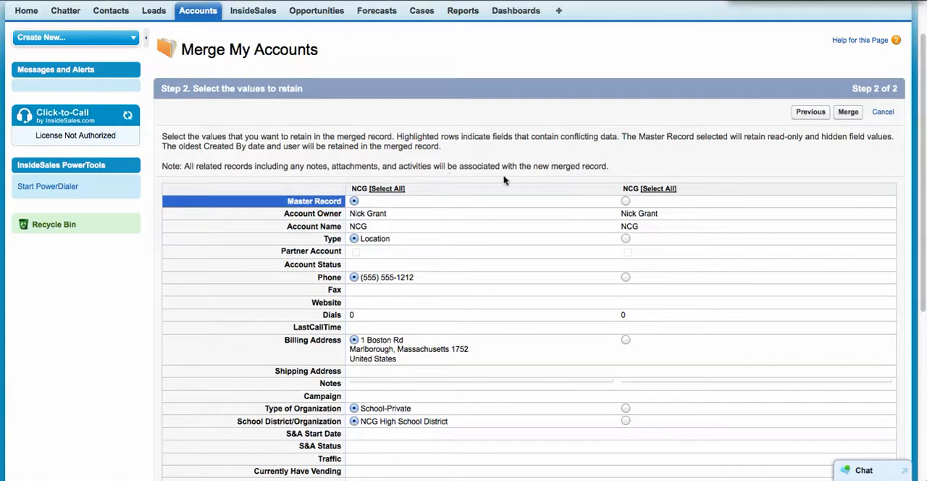
left_click_drag(549, 166, 593, 166)
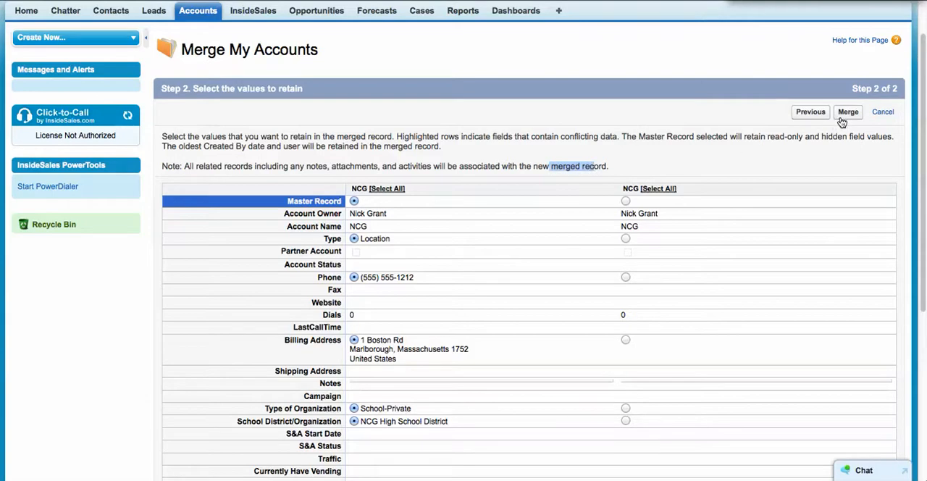
scroll(829, 160, "down", 5)
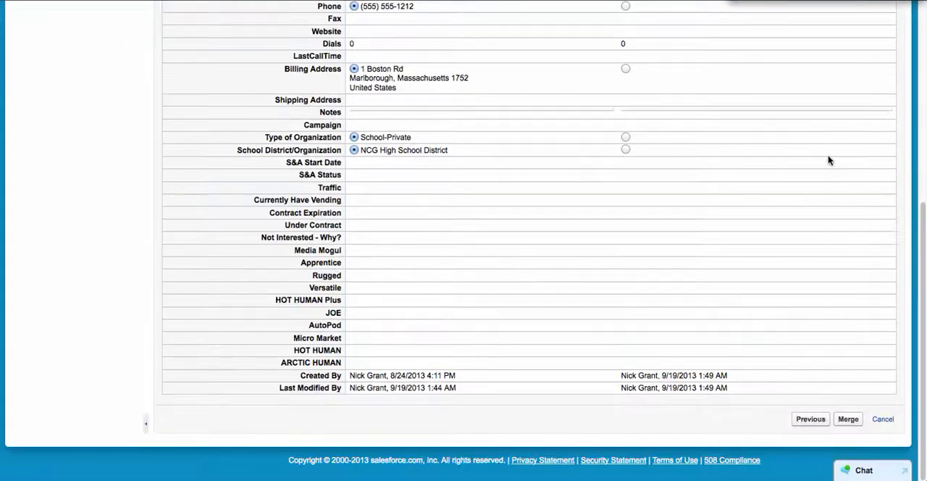
scroll(829, 160, "up", 5)
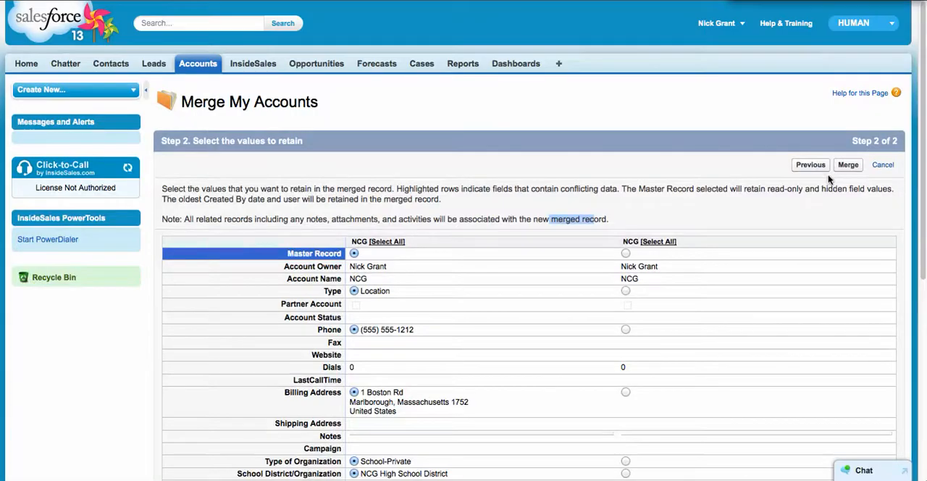
left_click(847, 167)
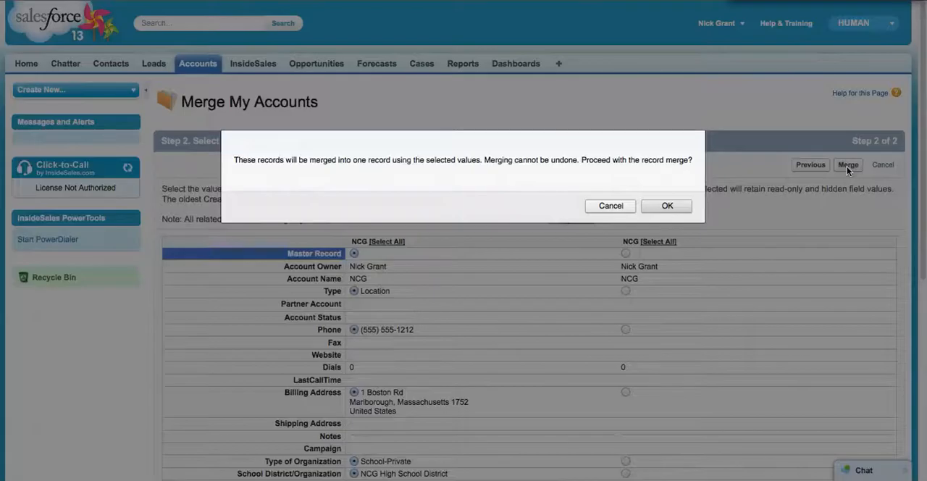
left_click(665, 209)
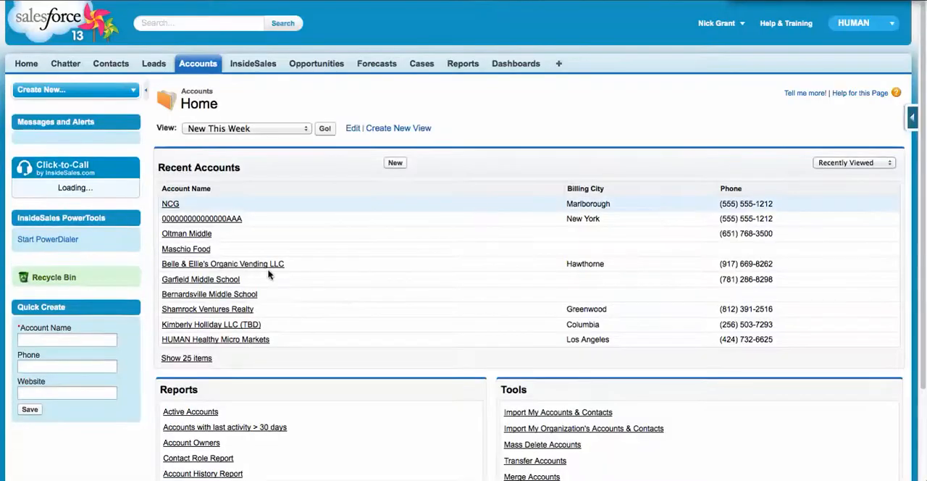
Step: Open the merged NCG account and examine its details, contacts, activities, opportunities and partners
left_click(168, 204)
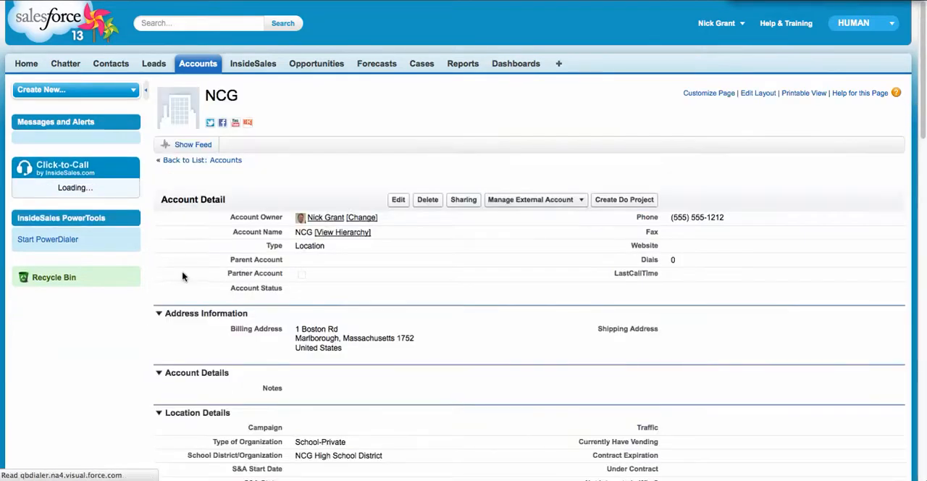
scroll(182, 274, "down", 5)
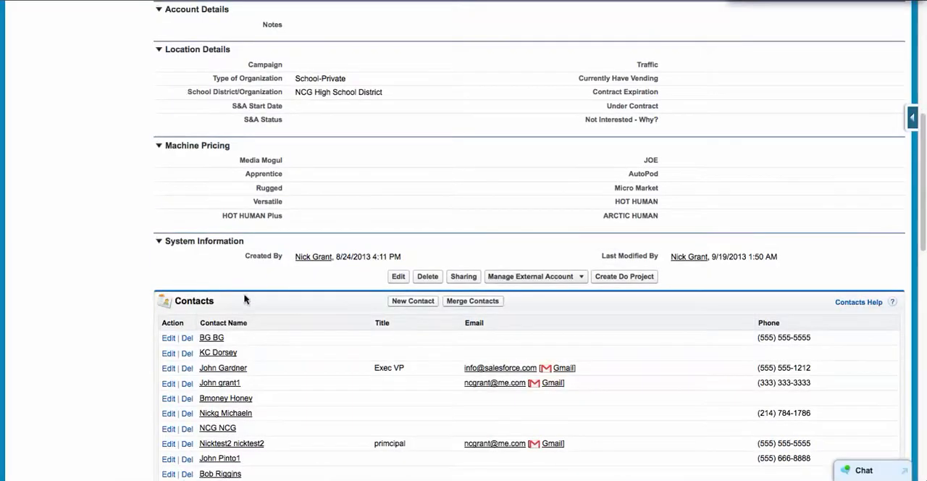
scroll(249, 337, "down", 4)
scroll(252, 350, "down", 3)
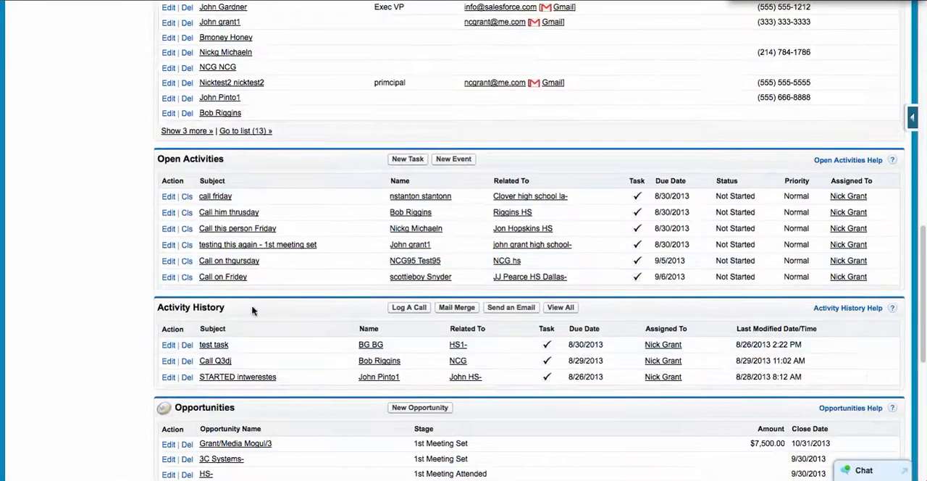
scroll(244, 267, "down", 5)
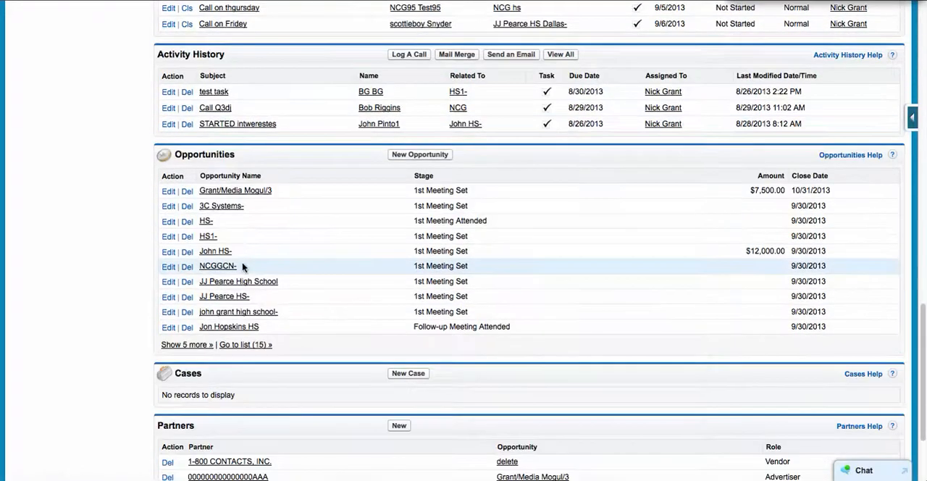
scroll(244, 267, "up", 6)
scroll(243, 267, "up", 10)
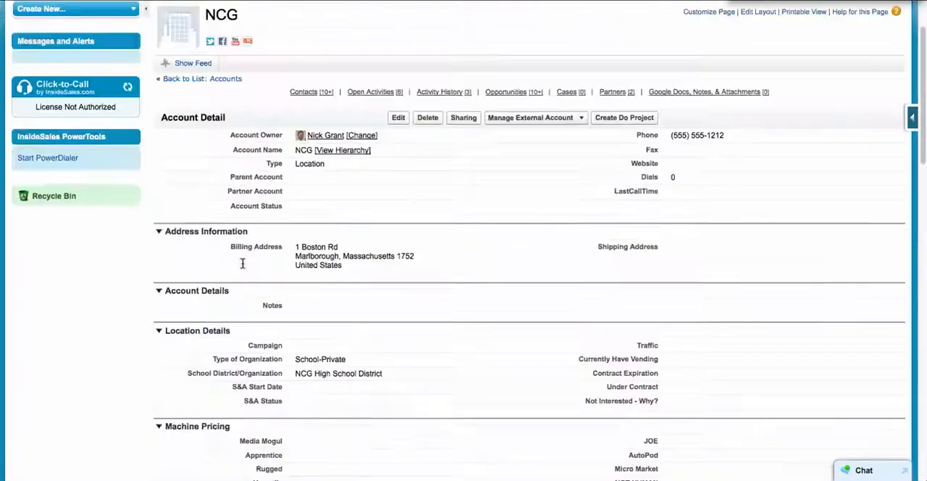